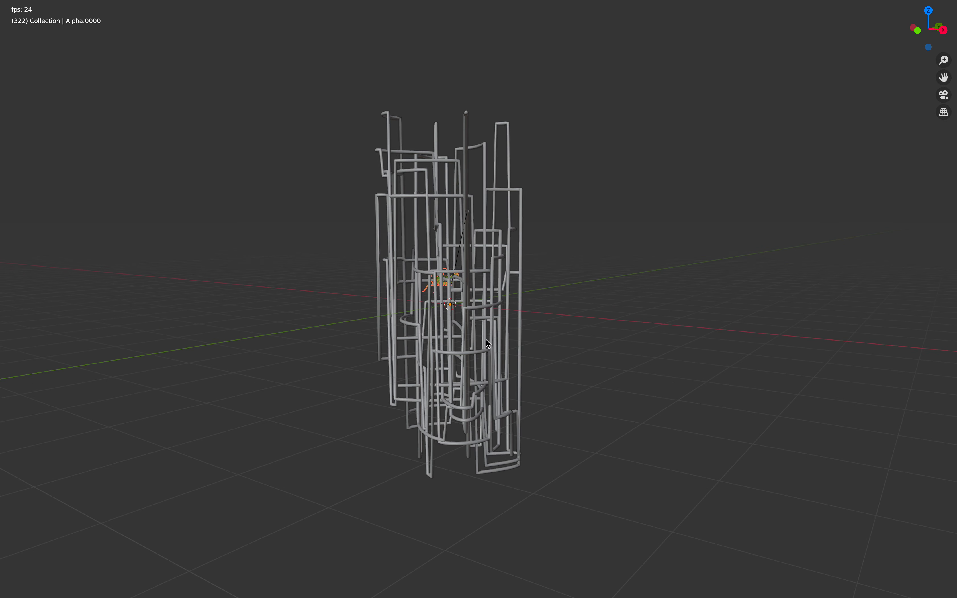
Leave the full-screen viewport and link the Math node's result to the Sink's audio input in the ADN tree
middle_drag(529, 260, 531, 258)
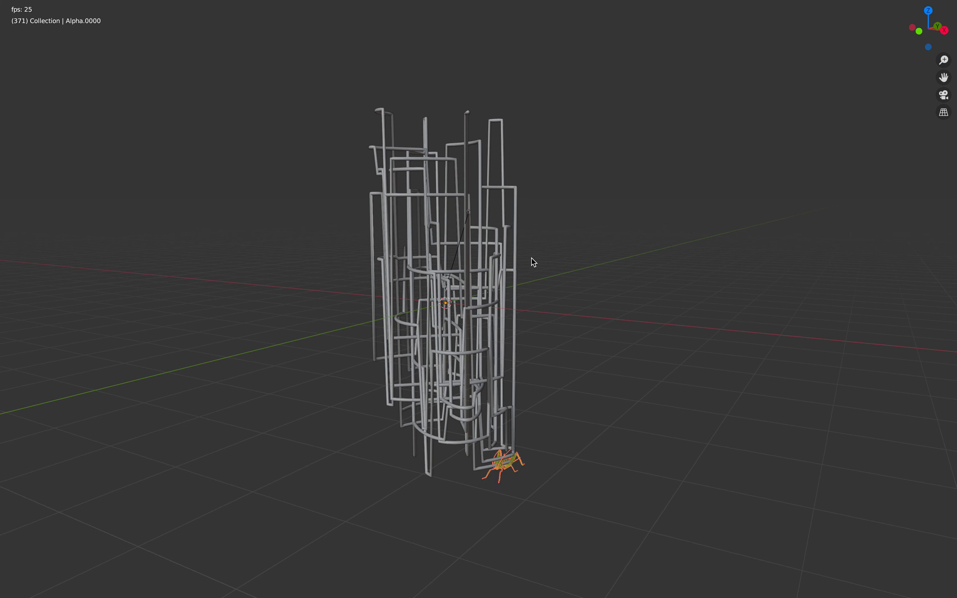
key(ctrl+alt+space)
middle_drag(508, 324, 491, 365)
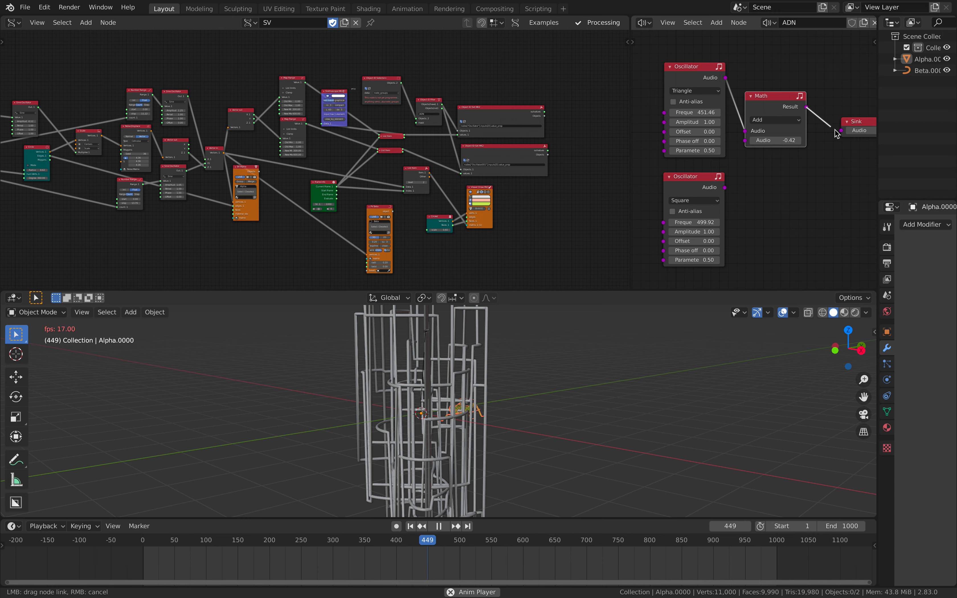
drag(841, 135, 841, 131)
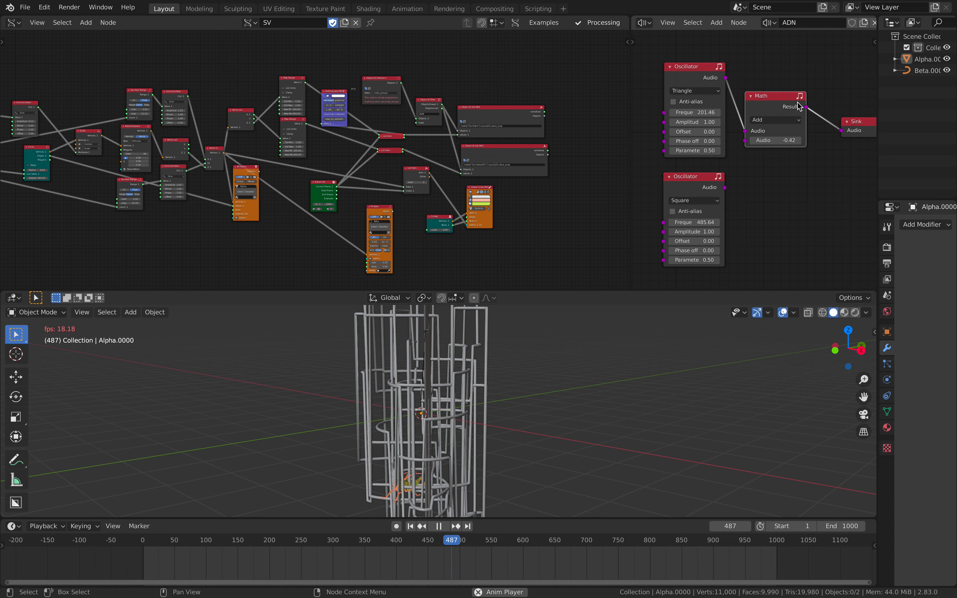
Lower the system volume and connect the Square Oscillator's audio output to the Add Math node's second audio input
key(XF86AudioLowerVolume)
key(XF86AudioLowerVolume)
middle_drag(620, 351, 623, 353)
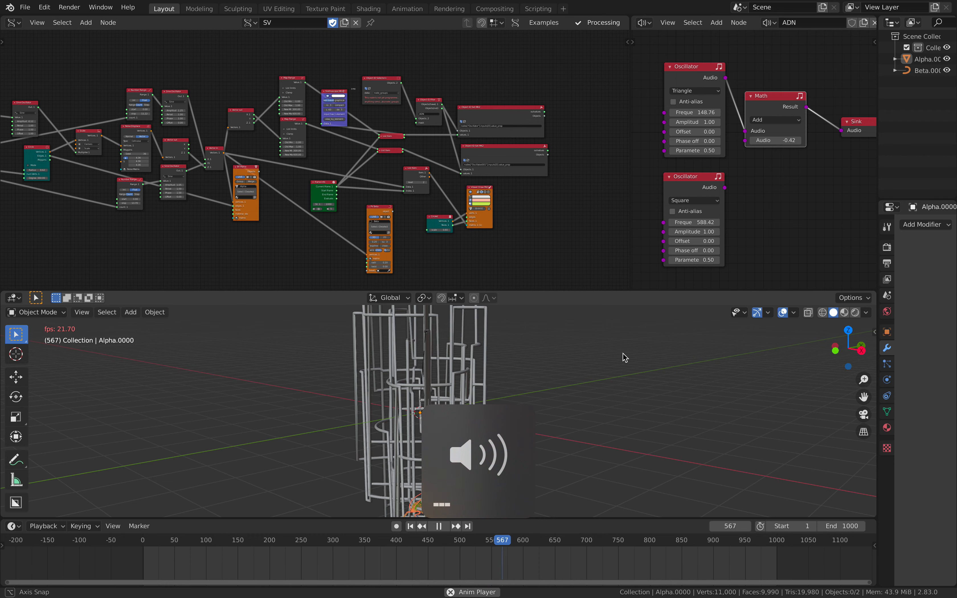
middle_drag(452, 244, 425, 234)
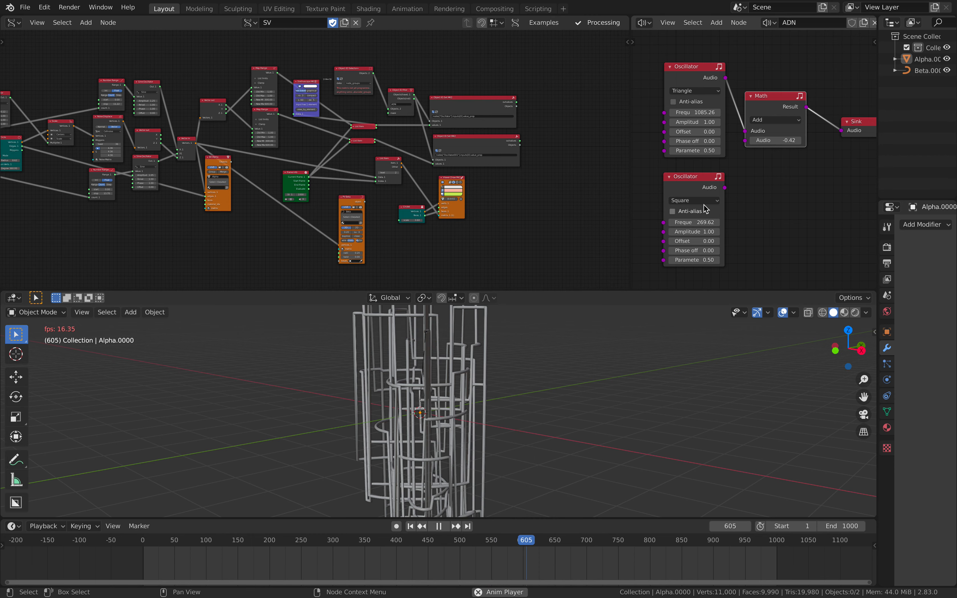
drag(725, 187, 747, 145)
key(XF86AudioLowerVolume)
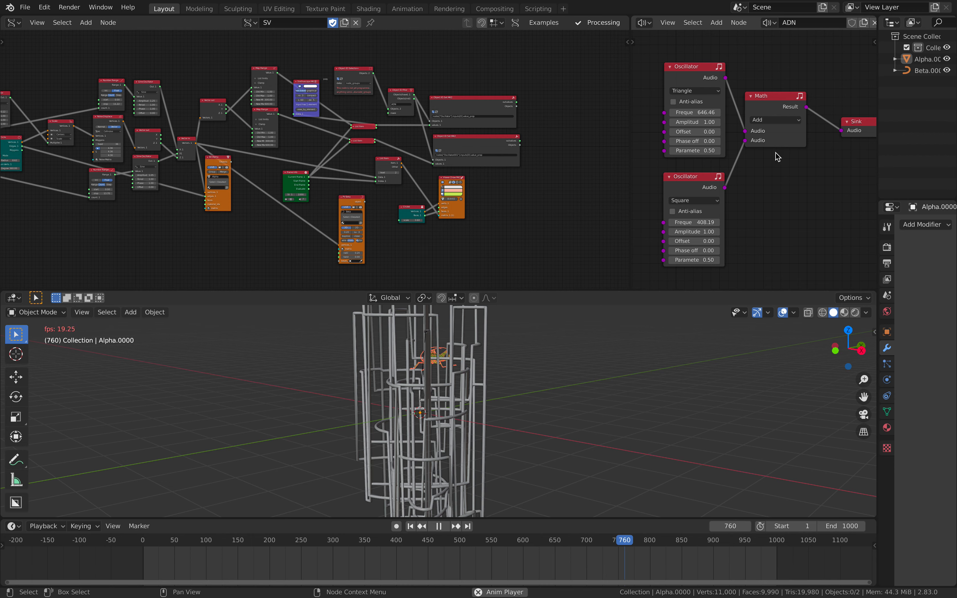
Disconnect the Math node from the Sink and enlarge the 3D viewport
drag(839, 133, 807, 160)
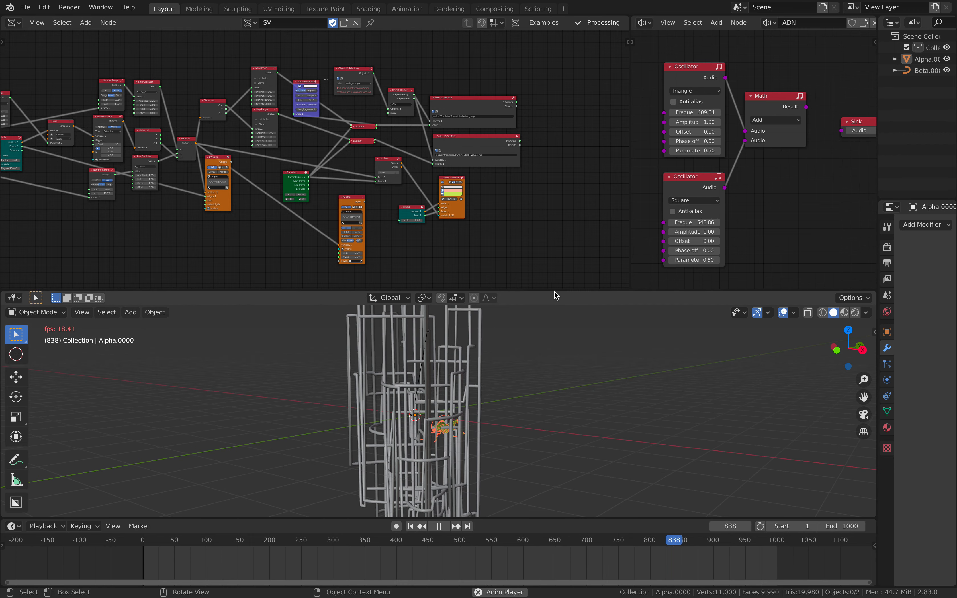
drag(551, 291, 549, 259)
middle_drag(547, 337, 581, 268)
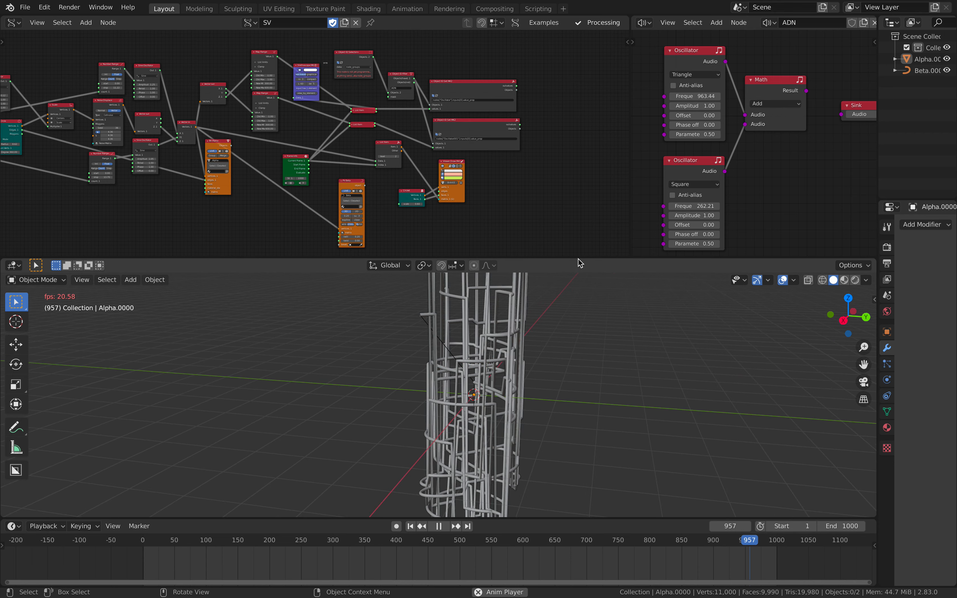
drag(577, 258, 575, 234)
middle_drag(523, 322, 522, 368)
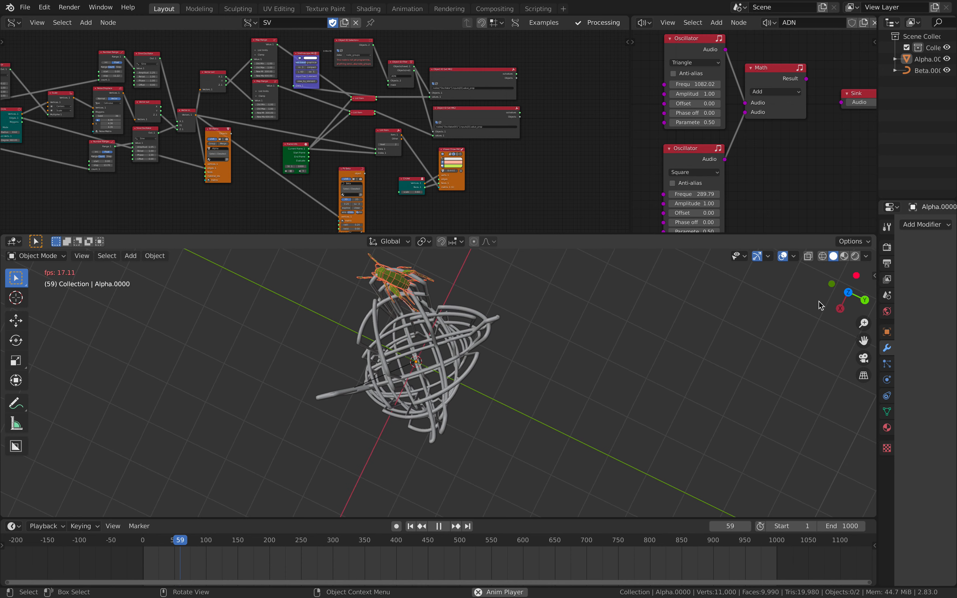
View the animated pipe structure from above and from the side, and relink the Math node's result to the Sink
click(845, 292)
scroll(450, 426, up, 1)
shift+middle_drag(450, 426, 456, 389)
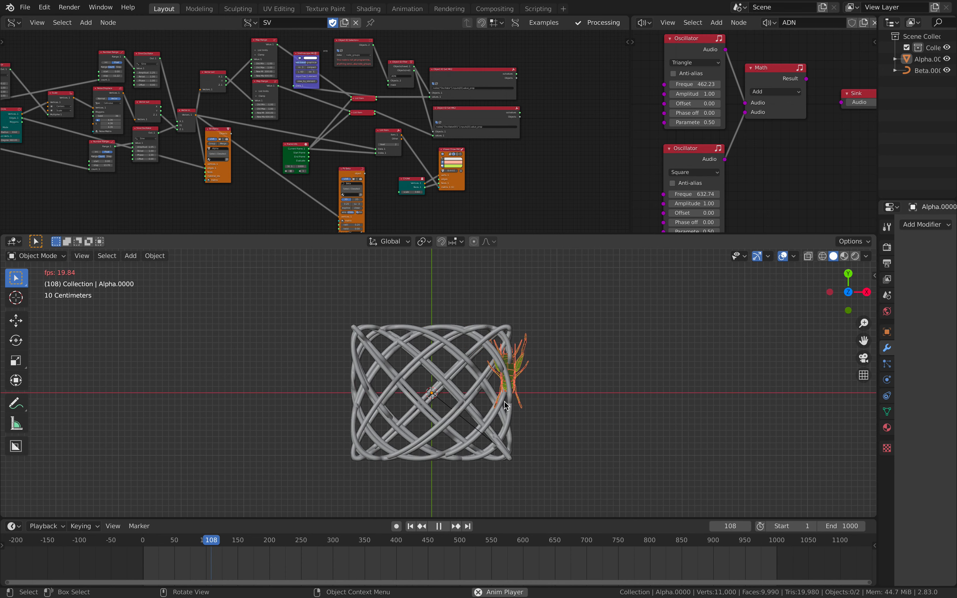
middle_drag(543, 445, 481, 351)
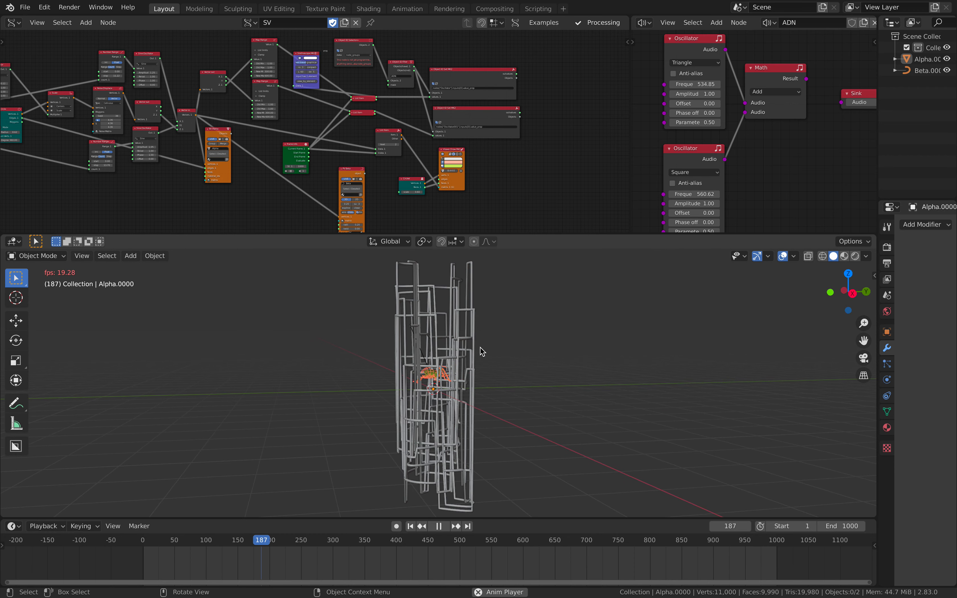
key(XF86AudioRaiseVolume)
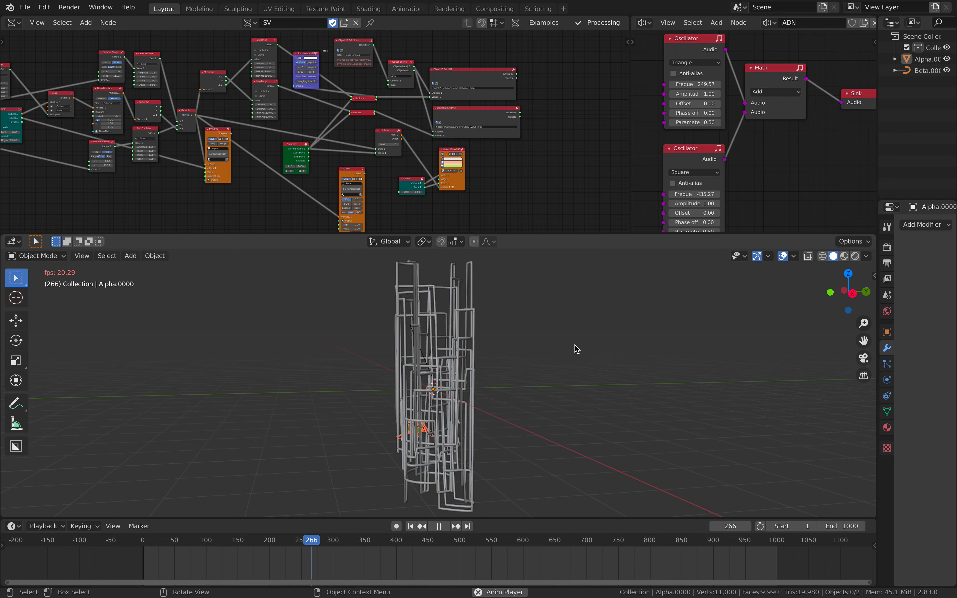
middle_drag(575, 344, 586, 344)
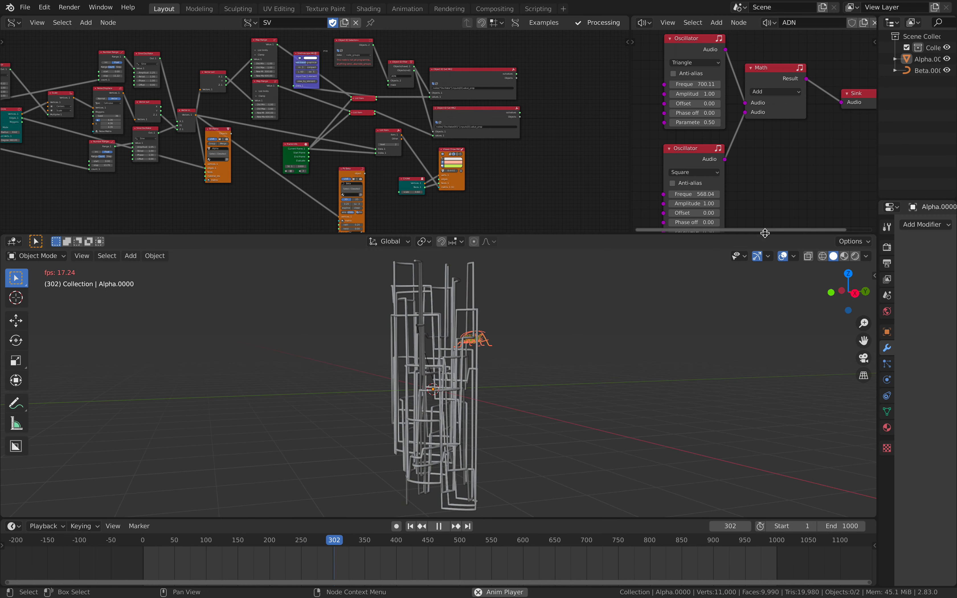
Give the node editors more height and select the pipe structure in the 3D viewport
drag(764, 232, 763, 370)
scroll(758, 262, up, 2)
scroll(794, 268, down, 1)
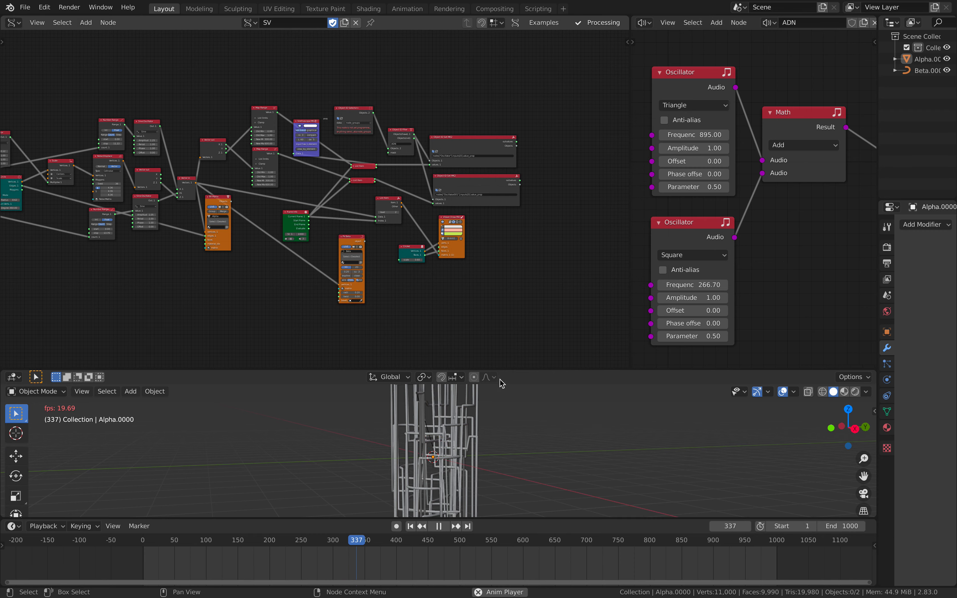
click(454, 460)
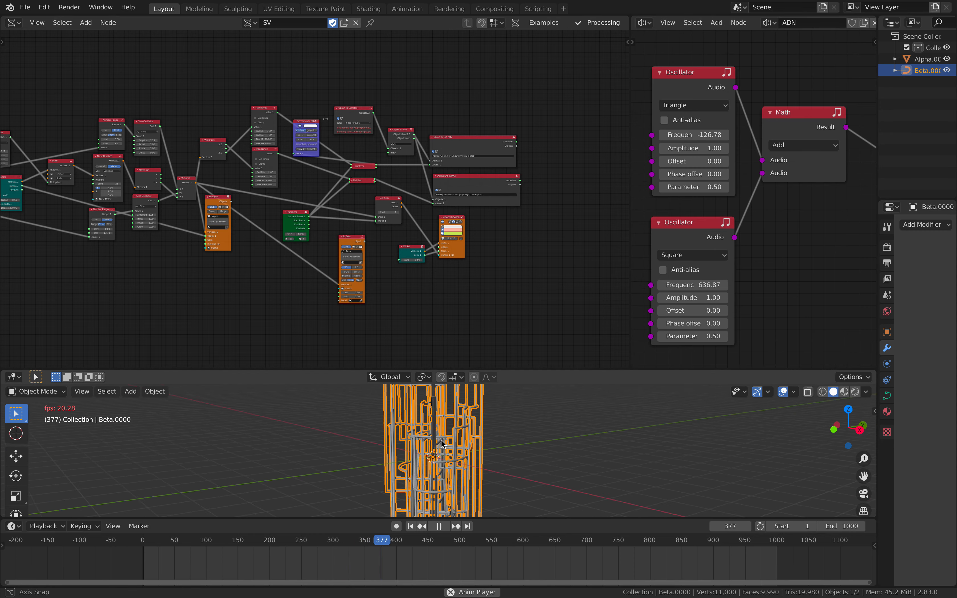
middle_drag(516, 434, 443, 444)
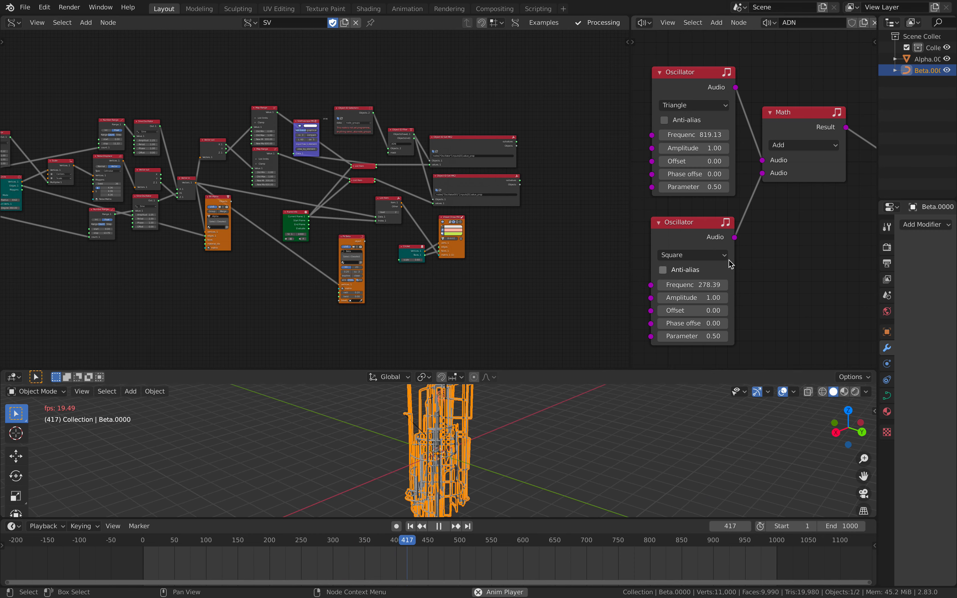
Duplicate the Math node between the Add node and the Sink, and set the copy to Multiply with a factor of 0.15
middle_drag(797, 193, 722, 198)
scroll(745, 213, down, 2)
click(727, 133)
key(shift+d)
click(827, 138)
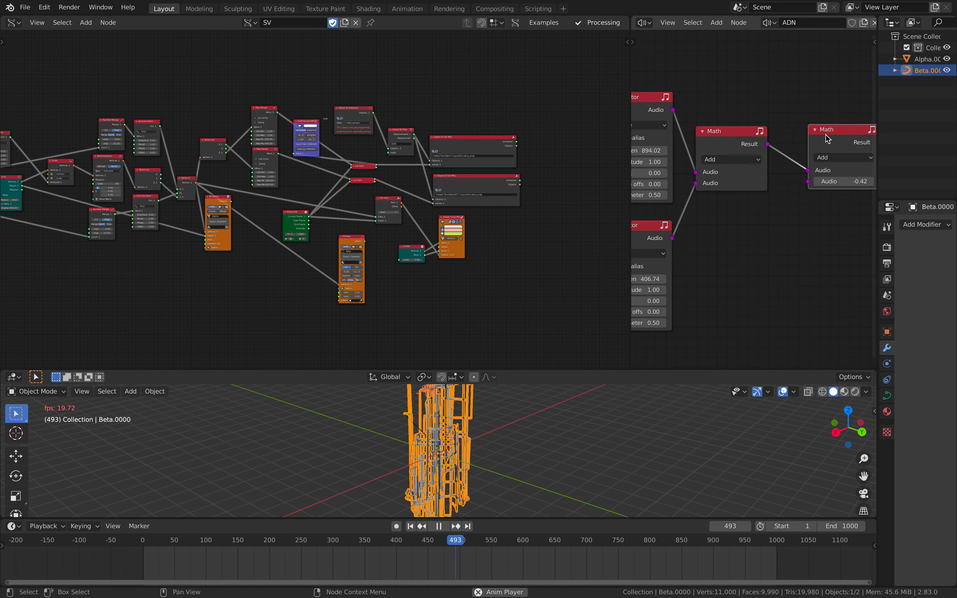
click(843, 160)
click(839, 193)
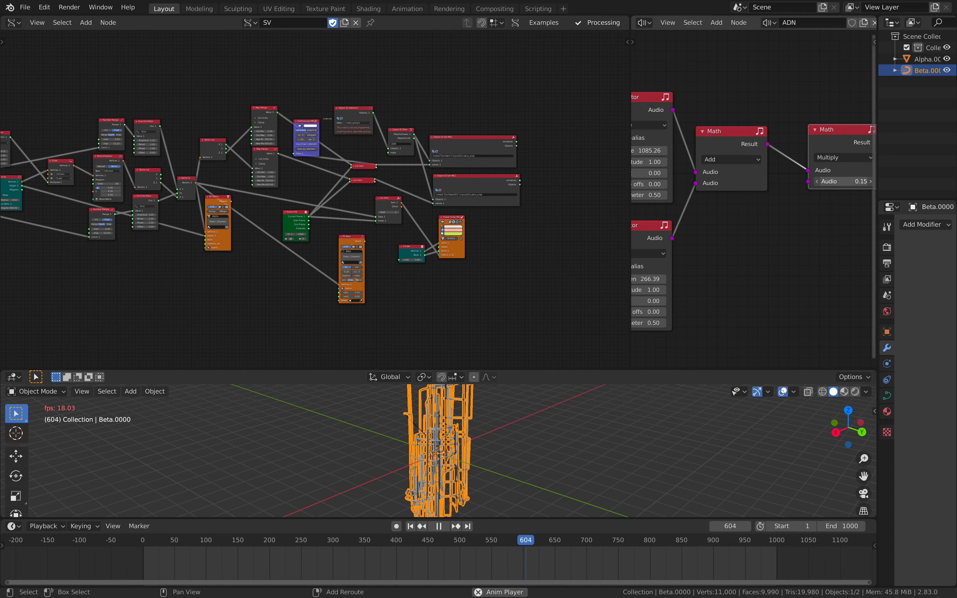
Set the amplitudes to 0.46 on the Square Oscillator and 2.08 on the Triangle Oscillator, and the Multiply factor to 0.12
middle_drag(657, 282, 724, 267)
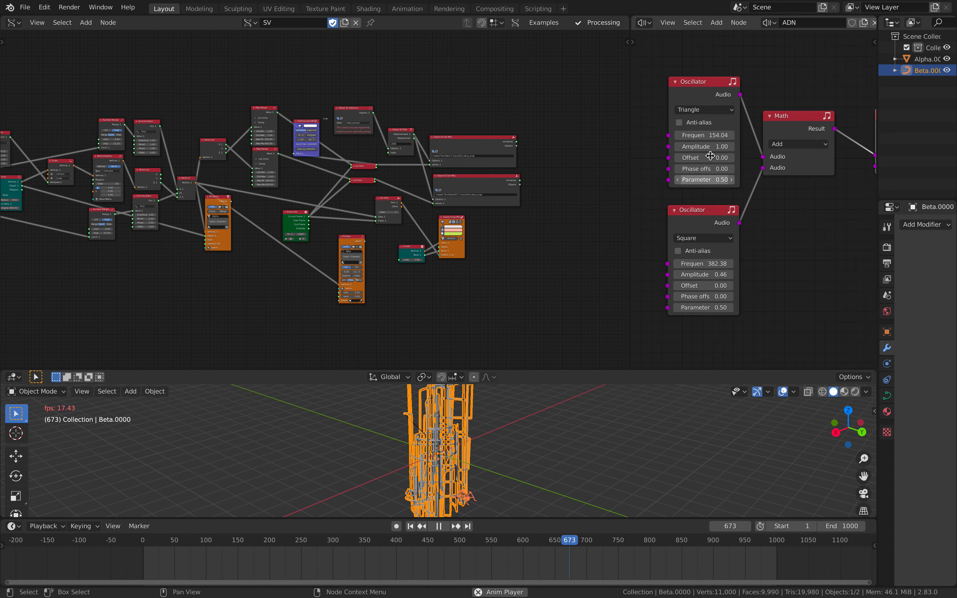
middle_drag(719, 169, 608, 173)
scroll(723, 193, down, 4)
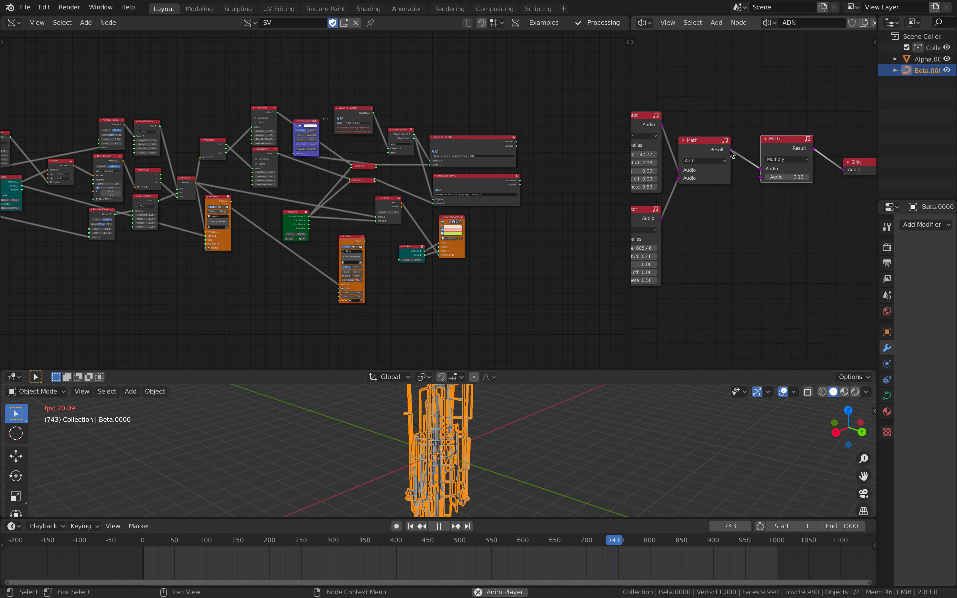
Link the Triangle Oscillator's audio output directly to the Sink, bypassing both Math nodes
drag(661, 125, 843, 170)
scroll(776, 197, up, 1)
scroll(581, 415, up, 5)
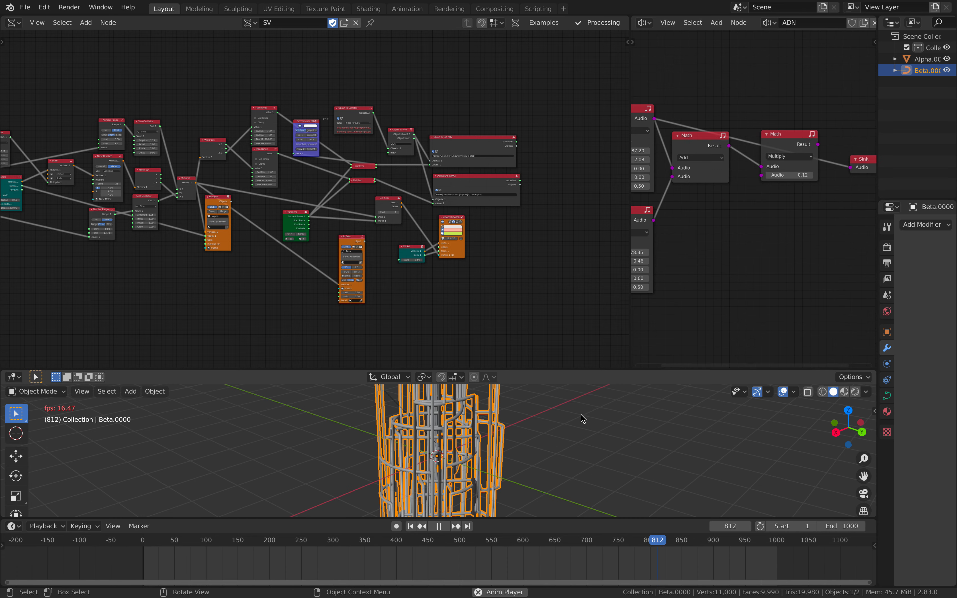
Change the Triangle Oscillator's waveform to Sine and stop the animation playback
middle_drag(763, 182, 813, 194)
scroll(764, 196, up, 2)
click(674, 135)
click(648, 145)
click(664, 133)
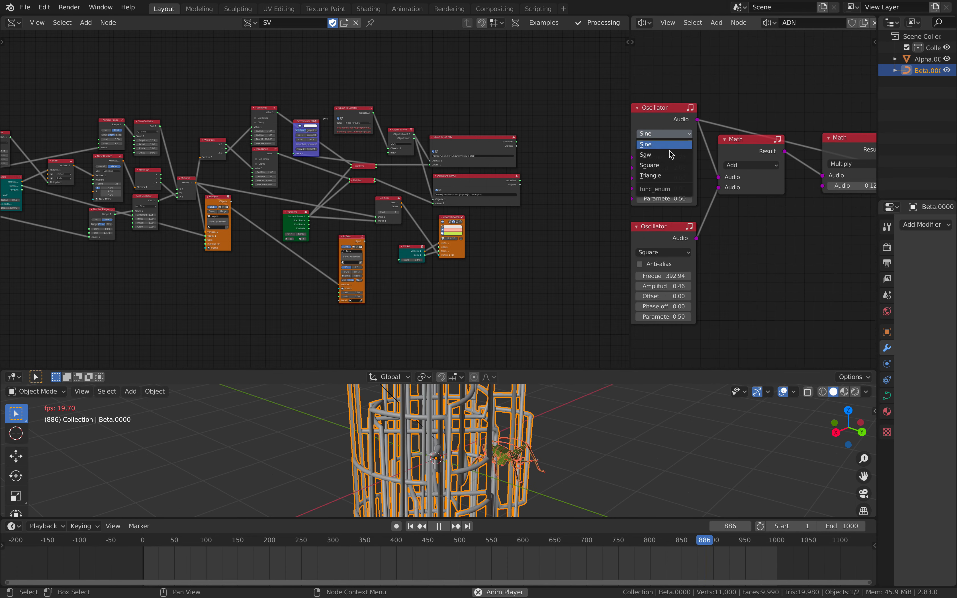
scroll(637, 419, down, 3)
middle_drag(615, 426, 640, 427)
key(space)
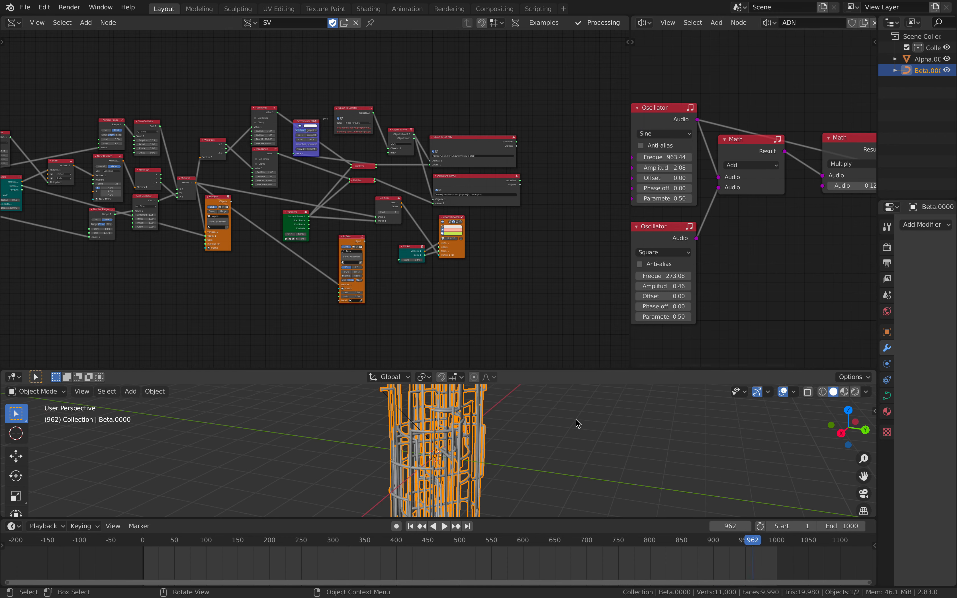
Disconnect the audio link from the Sink and widen the Sverchok node editor
middle_drag(733, 250, 636, 263)
drag(827, 189, 653, 149)
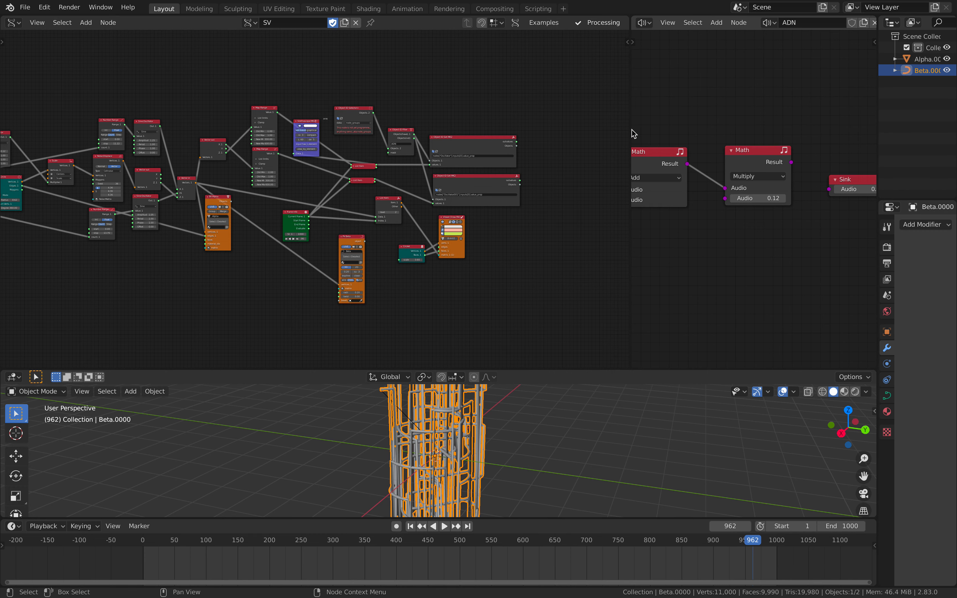
drag(630, 130, 670, 131)
scroll(765, 132, down, 4)
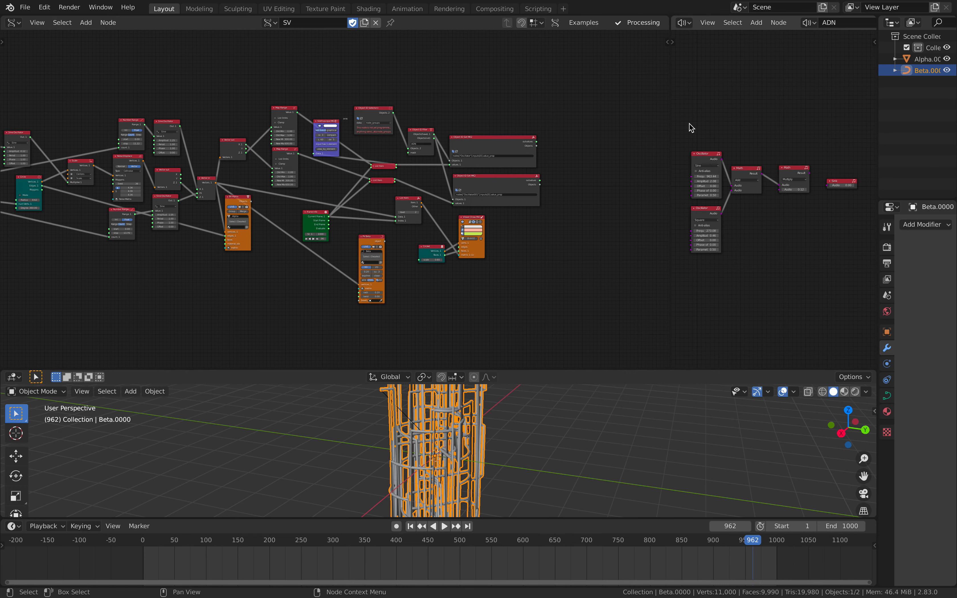
scroll(738, 149, up, 5)
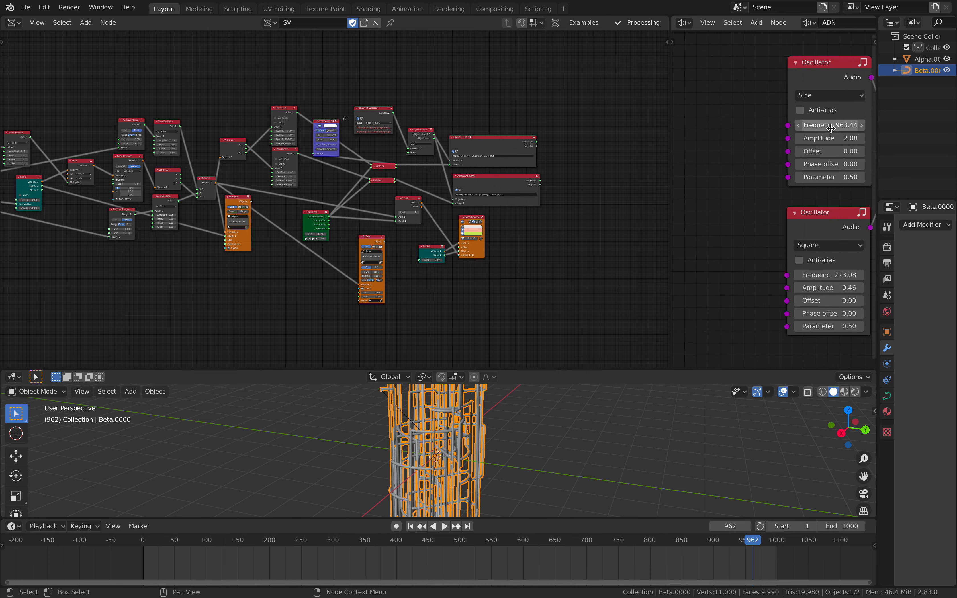
Move the two Object ID Set MK2 nodes further away from the Object ID Filter node
scroll(505, 196, up, 5)
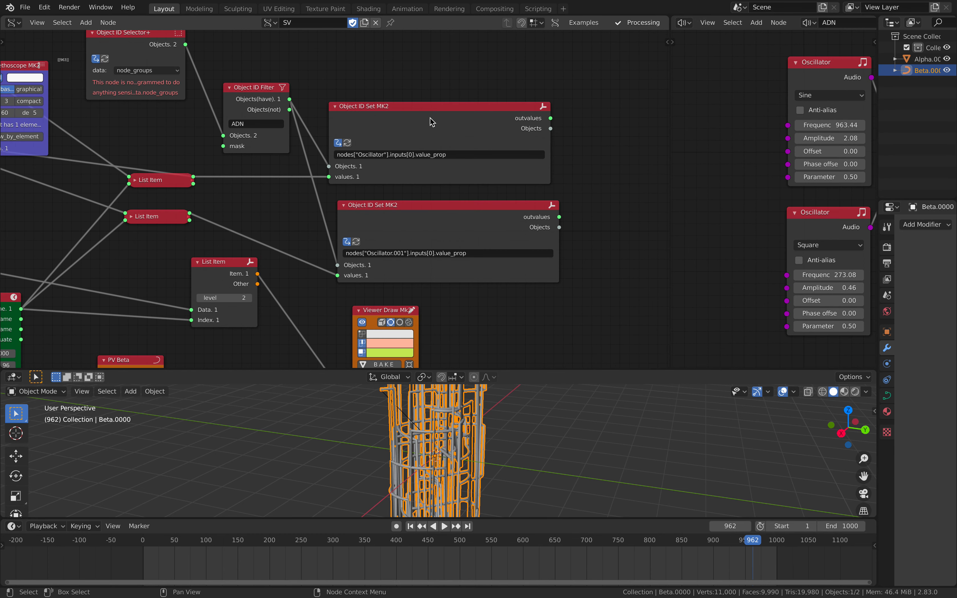
drag(456, 206, 498, 194)
drag(456, 107, 485, 99)
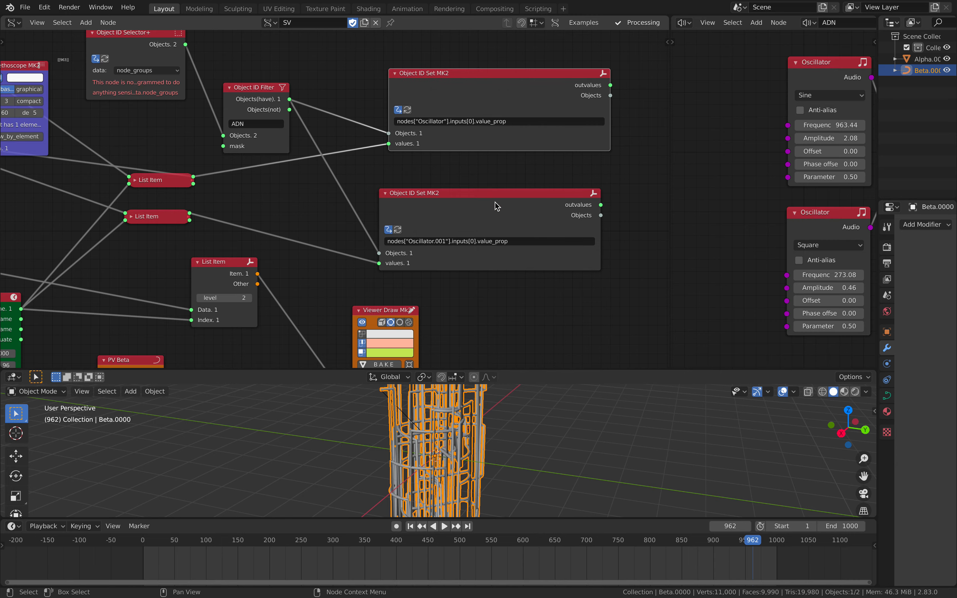
drag(494, 203, 513, 185)
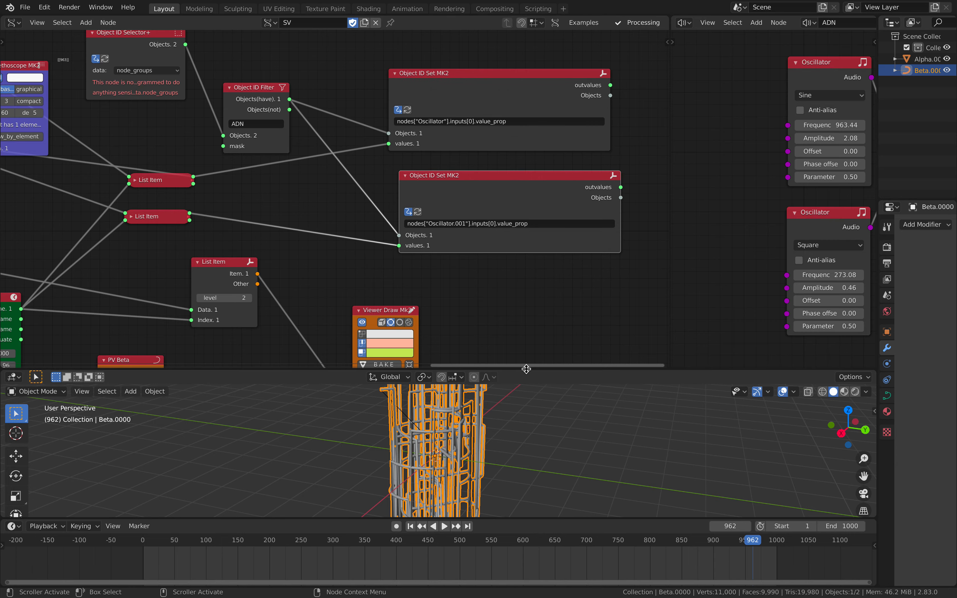
Enlarge the 3D viewport and play the animation to compare the creature's motion with the changing oscillator frequencies
drag(516, 369, 521, 239)
middle_drag(521, 264, 449, 283)
middle_drag(468, 322, 564, 388)
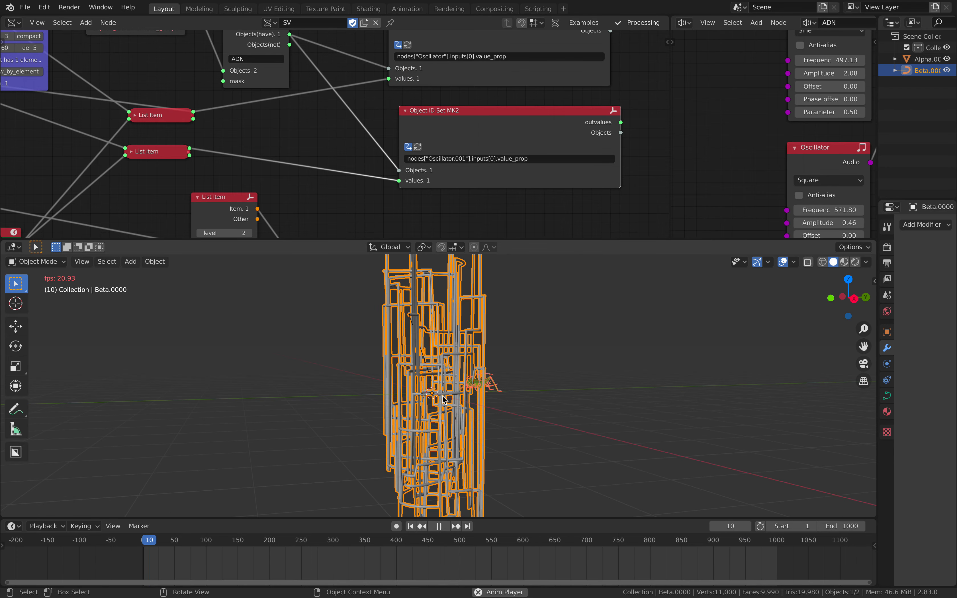
middle_drag(455, 427, 342, 431)
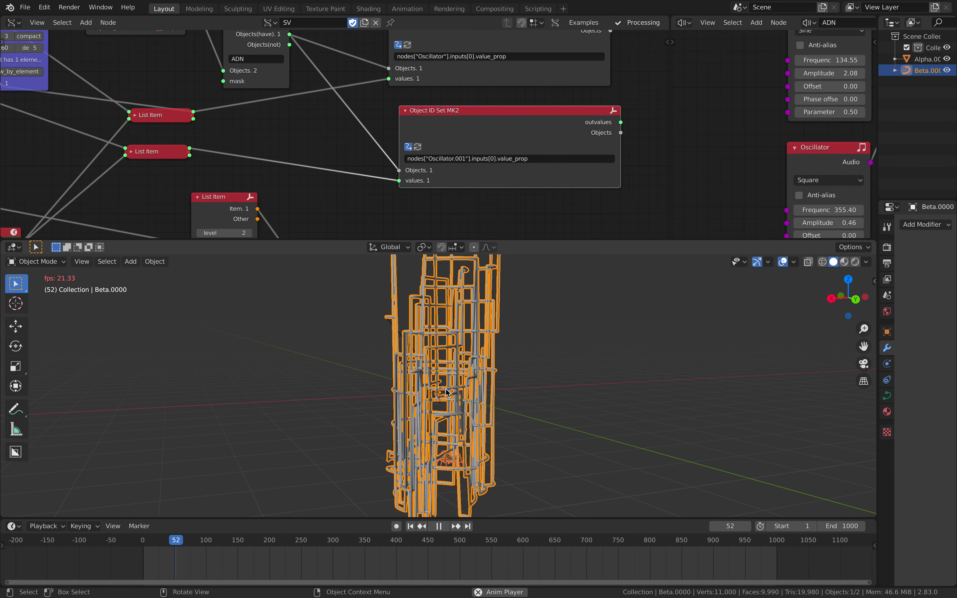
key(space)
scroll(328, 137, down, 5)
middle_drag(349, 138, 364, 146)
middle_drag(470, 348, 522, 366)
key(space)
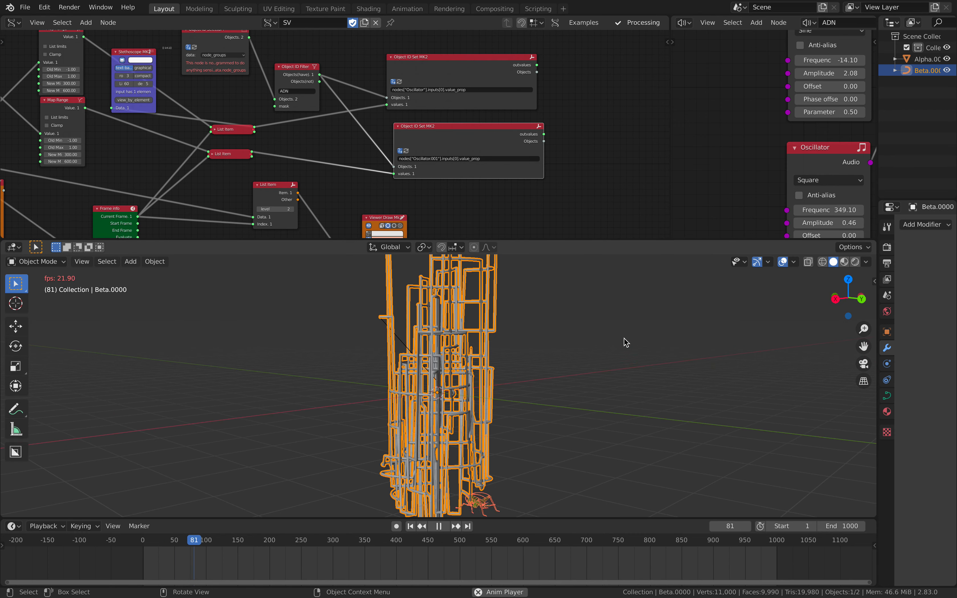
key(space)
Shift both Object ID Set MK2 nodes slightly further from the List Item nodes that feed them
middle_drag(409, 151, 441, 160)
drag(454, 68, 472, 61)
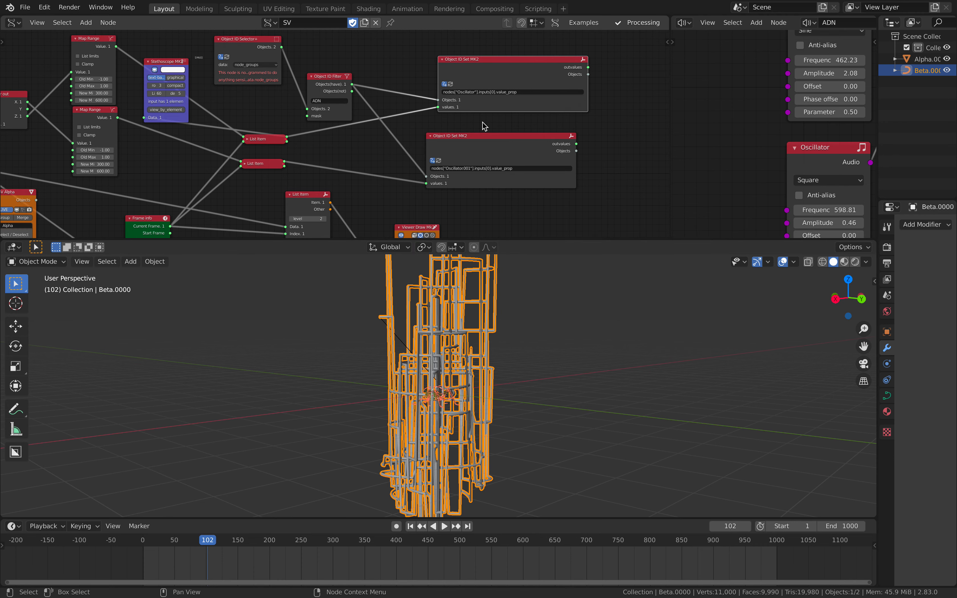
drag(460, 134, 480, 128)
Enlarge the Sverchok node editor and examine the Vector out and Map Range nodes that feed the oscillator frequencies
middle_drag(321, 109, 443, 120)
scroll(442, 120, up, 2)
scroll(363, 142, up, 2)
middle_drag(285, 113, 366, 127)
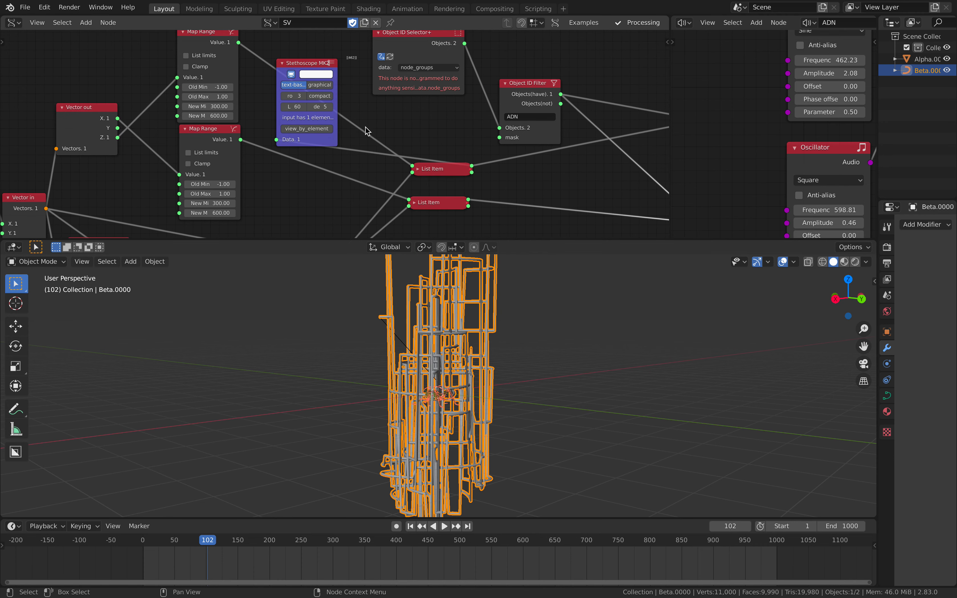
drag(389, 240, 389, 382)
middle_drag(406, 282, 452, 254)
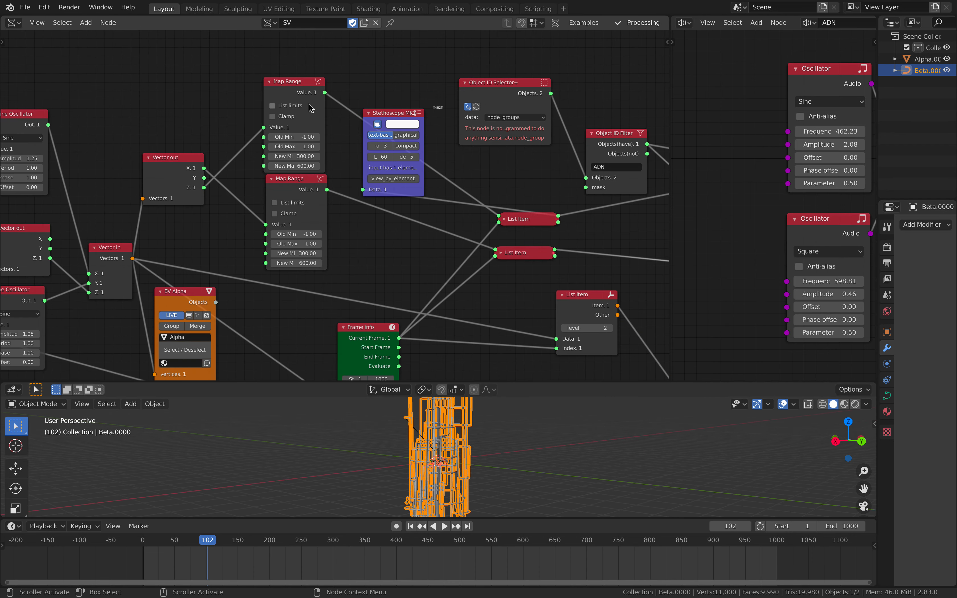
Move the Vector out node closer to the two Map Range nodes and swap their vertical order to uncross the links
drag(291, 183, 294, 176)
middle_drag(294, 177, 332, 181)
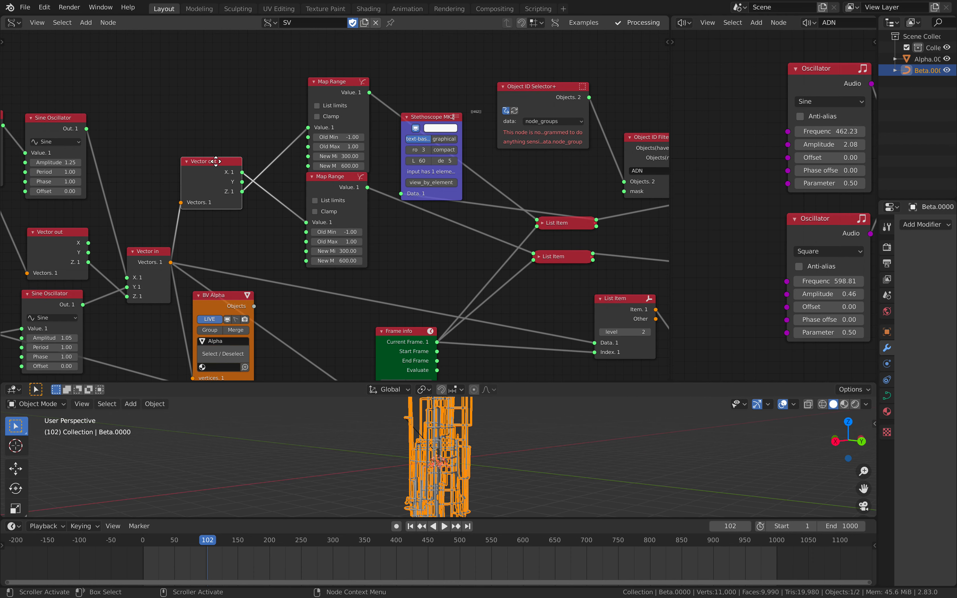
mouse_move(454, 423)
middle_down()
mouse_move(478, 433)
mouse_move(470, 431)
middle_up()
drag(221, 169, 240, 168)
drag(333, 86, 334, 181)
drag(333, 105, 336, 72)
drag(335, 179, 333, 175)
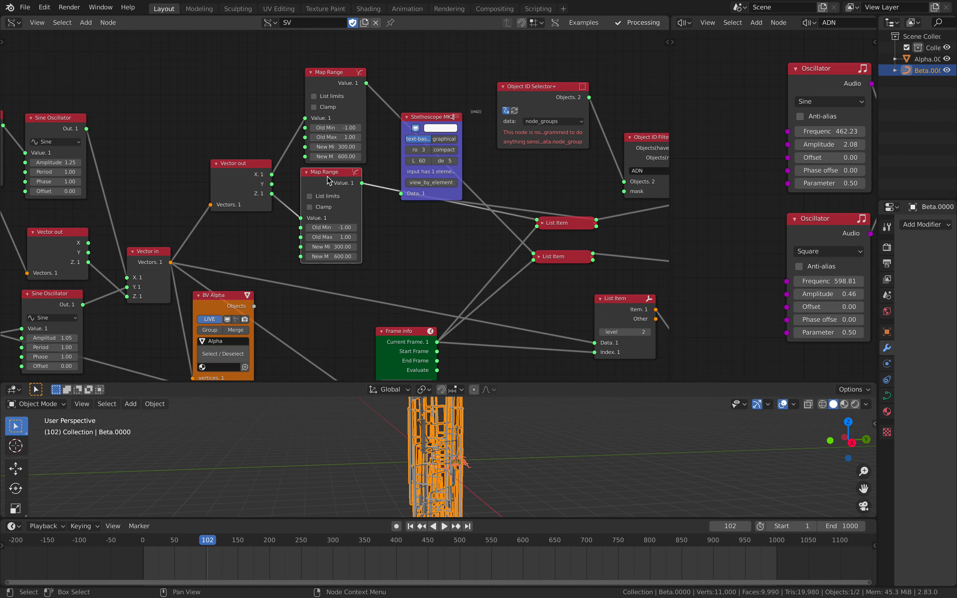
Delete the Stethoscope MK2 node connected to the Map Range output
middle_drag(332, 174, 309, 169)
scroll(308, 168, up, 3)
scroll(308, 173, up, 1)
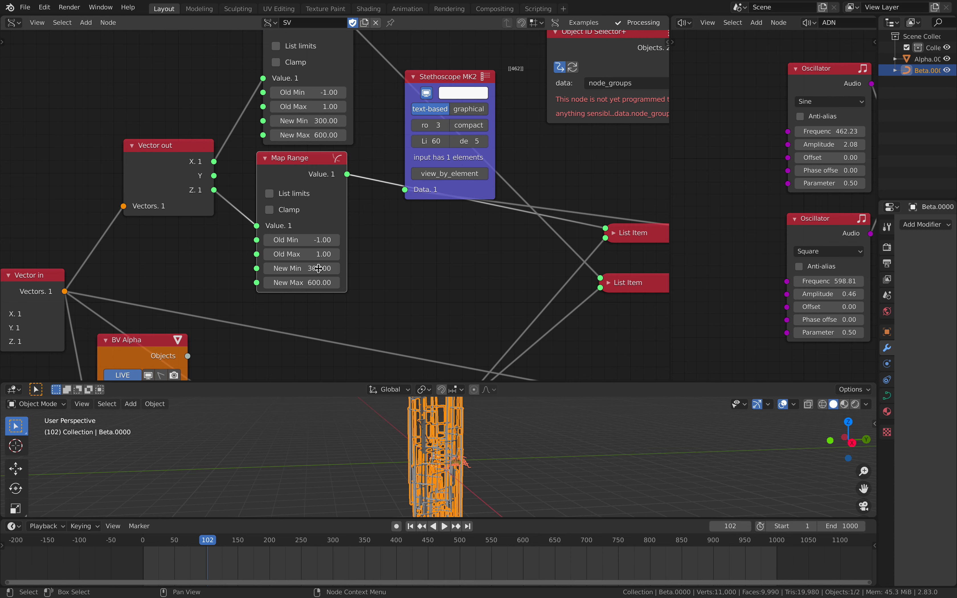
scroll(344, 221, down, 3)
middle_drag(397, 250, 293, 282)
drag(328, 142, 424, 87)
key(x)
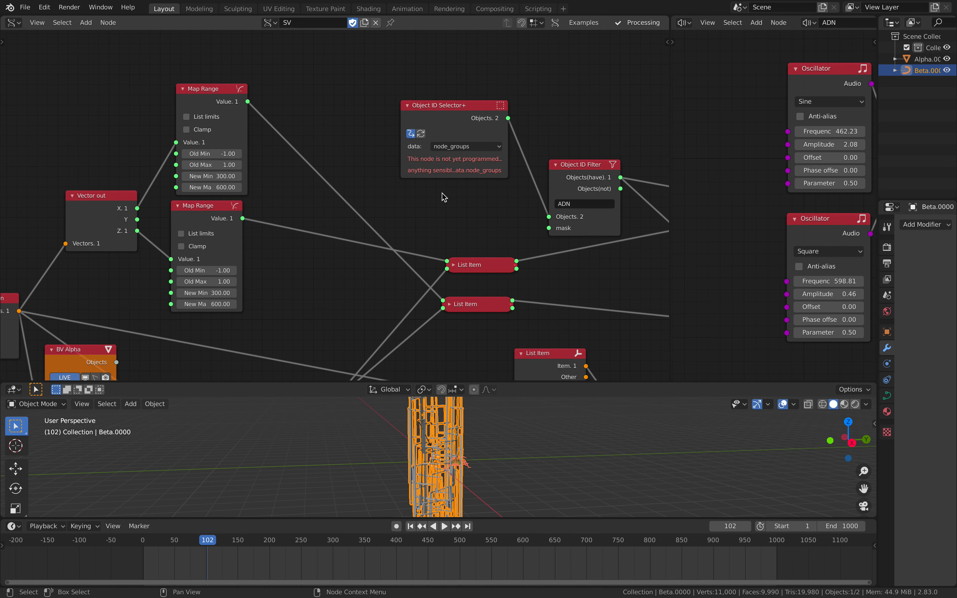
Nudge the Frame info node and the two Object ID Set MK2 nodes to tidy the downstream layout
click(473, 271)
middle_drag(473, 271, 443, 175)
click(440, 209)
scroll(380, 222, down, 1)
middle_drag(380, 222, 394, 184)
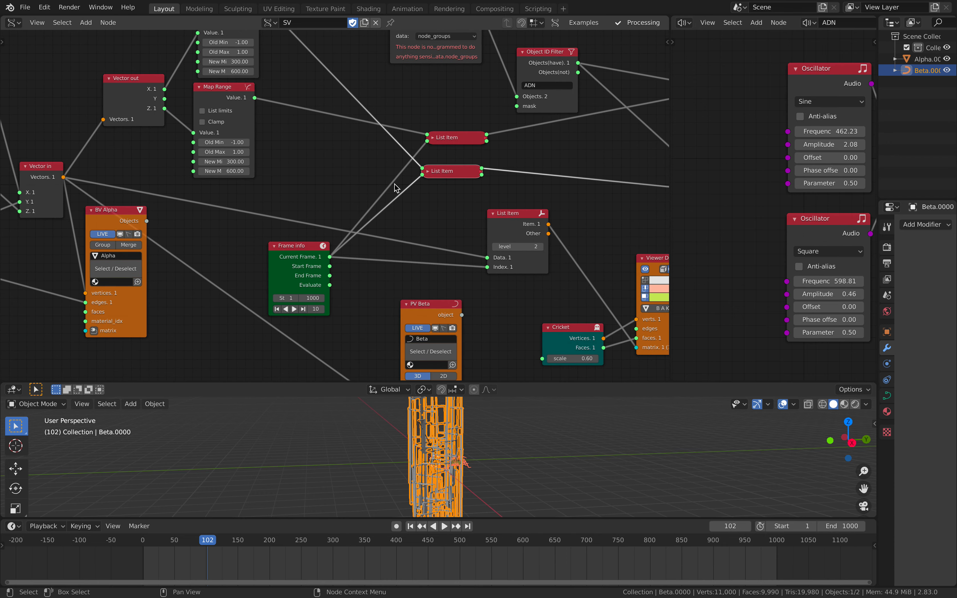
mouse_move(434, 451)
middle_down()
mouse_move(423, 456)
mouse_move(480, 456)
mouse_move(430, 444)
middle_up()
drag(302, 247, 316, 245)
middle_drag(445, 160, 295, 195)
drag(562, 97, 565, 91)
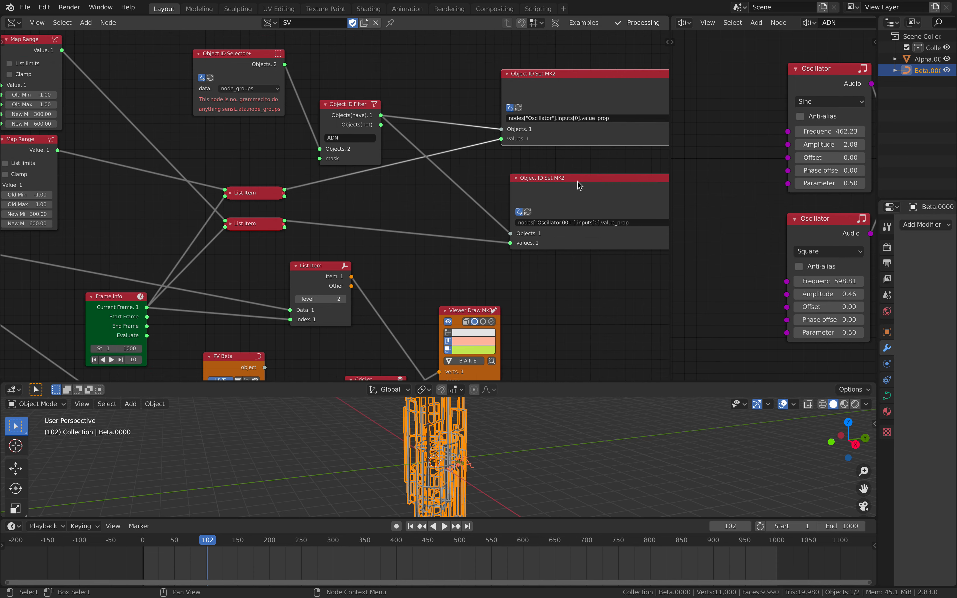
drag(577, 181, 567, 174)
Collapse the List Item node that feeds the Viewer Draw node, and enlarge the 3D viewport
middle_drag(567, 160, 447, 152)
scroll(247, 247, down, 3)
middle_drag(247, 247, 404, 182)
drag(360, 202, 352, 204)
click(342, 193)
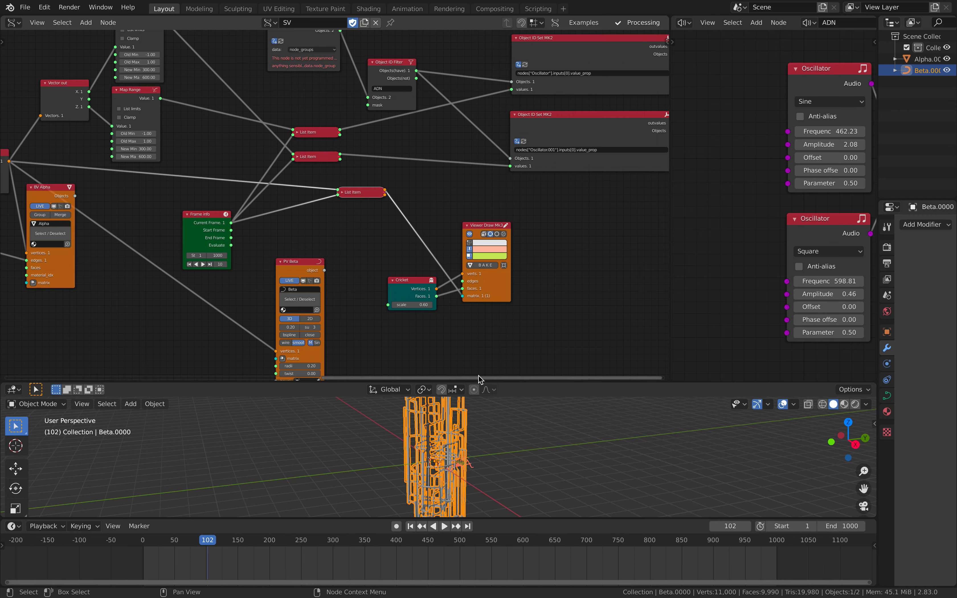
drag(480, 381, 472, 278)
middle_drag(437, 318, 454, 376)
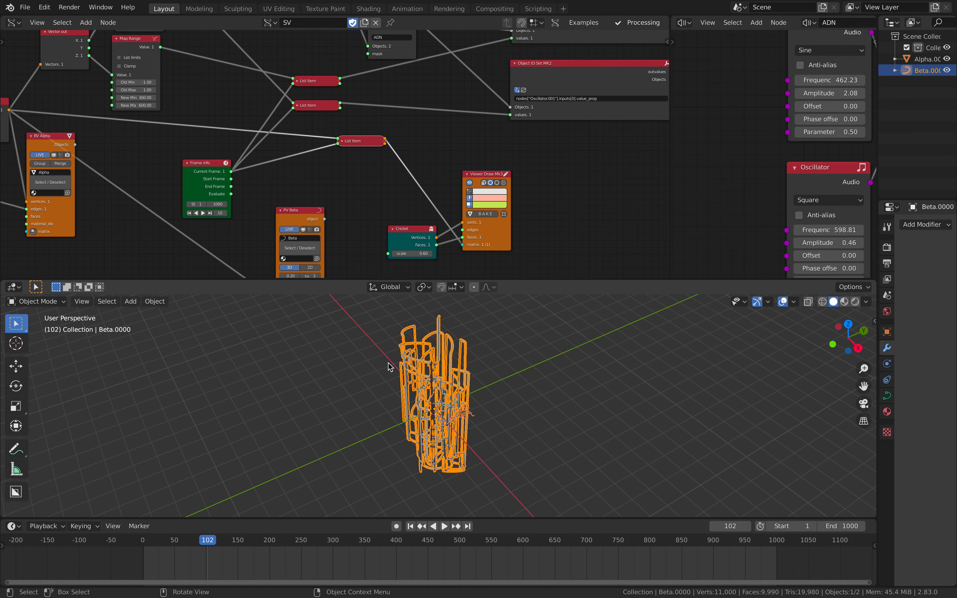
Adjust the positions of the Circle and Scale nodes in the upstream part of the SV node tree
middle_drag(124, 151, 458, 100)
scroll(458, 103, down, 1)
middle_drag(182, 138, 428, 165)
middle_drag(189, 163, 306, 233)
scroll(302, 213, up, 1)
drag(455, 150, 446, 154)
middle_drag(447, 153, 264, 162)
scroll(265, 162, up, 2)
drag(280, 161, 280, 166)
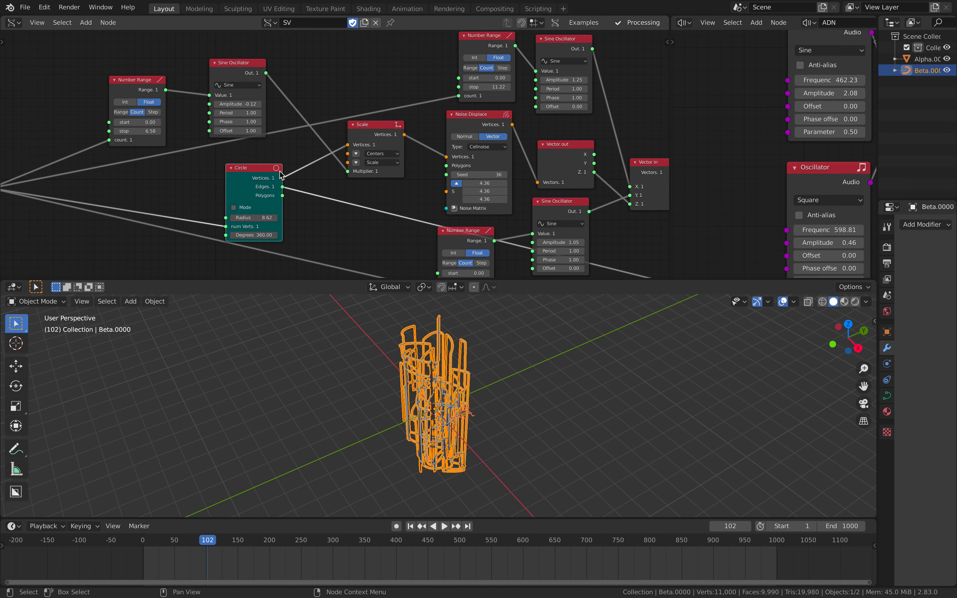
middle_drag(288, 167, 208, 169)
drag(294, 131, 286, 136)
Raise the Number Range and Sine Oscillator nodes feeding the Scale multiplier, and set that oscillator's amplitude to -0.13
scroll(107, 75, down, 1)
middle_drag(107, 76, 263, 97)
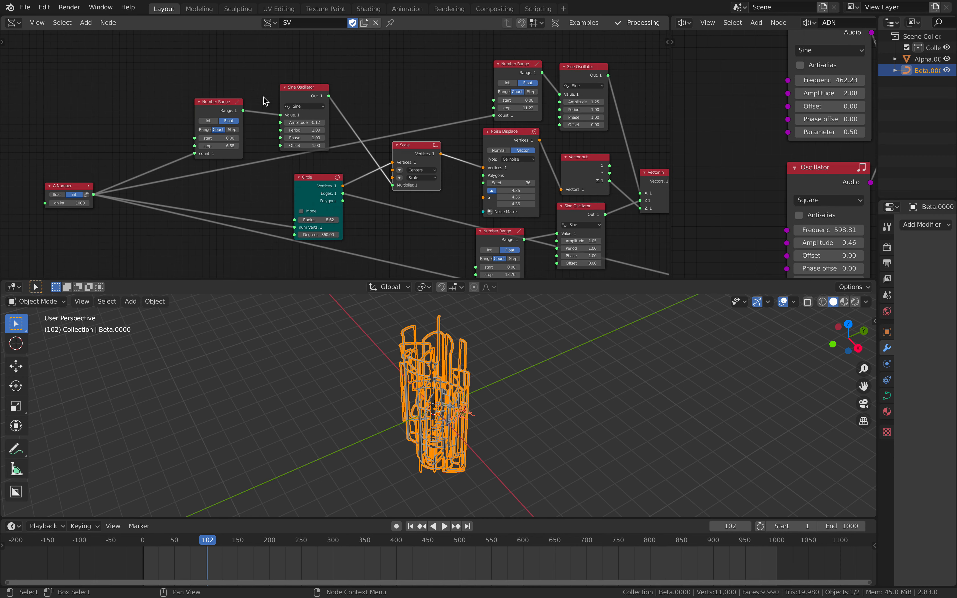
drag(217, 100, 217, 83)
drag(303, 87, 288, 77)
scroll(293, 87, up, 1)
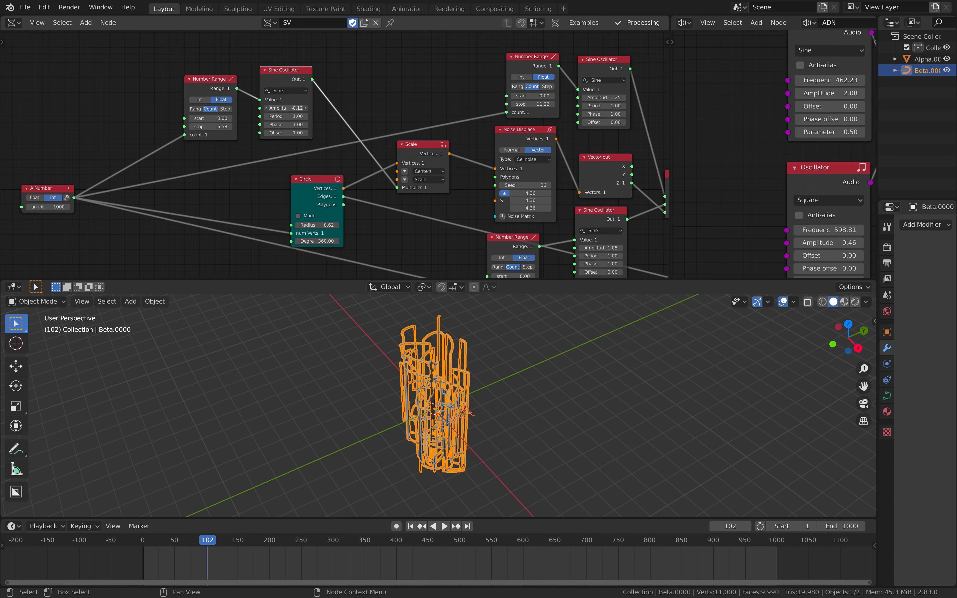
drag(287, 108, 290, 107)
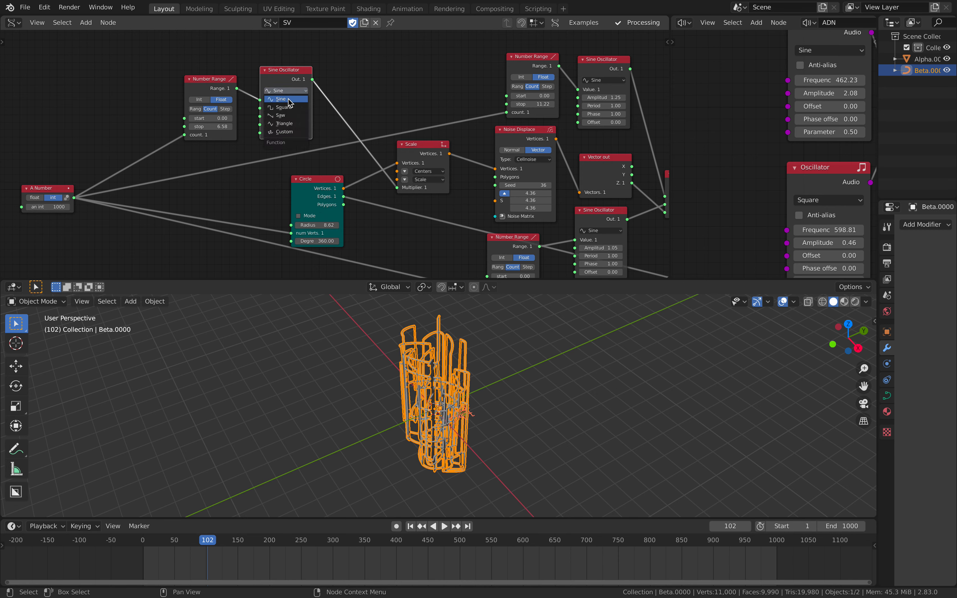
Try the Square and Triangle waveforms on the oscillator feeding the Scale multiplier before restoring Sine
click(285, 107)
click(289, 90)
click(289, 128)
middle_drag(514, 396, 455, 394)
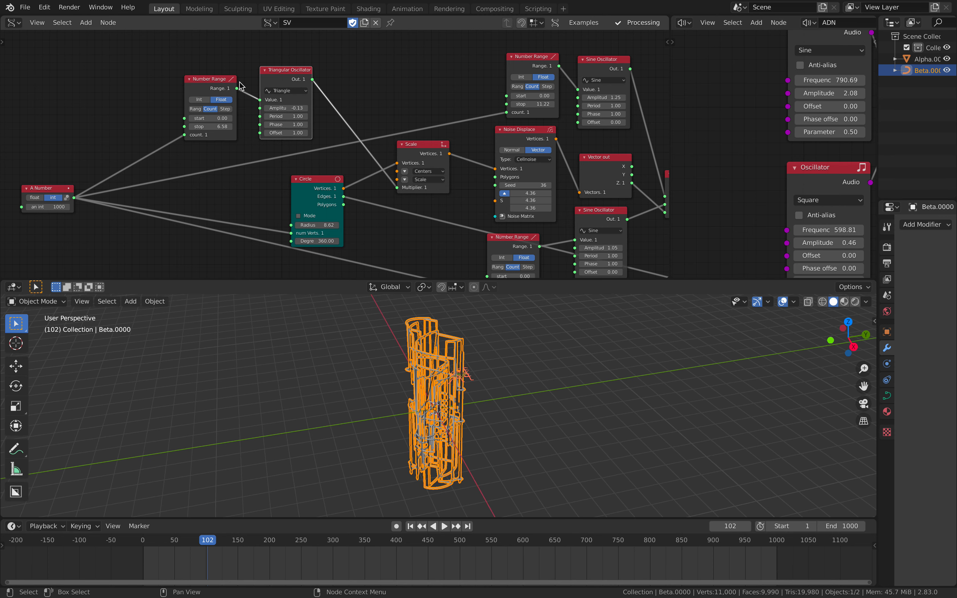
click(288, 91)
click(285, 99)
Shift the Scale and Circle nodes slightly upstream of the Noise Displace node
drag(409, 150, 404, 149)
drag(318, 181, 317, 171)
middle_drag(355, 168, 260, 160)
drag(315, 139, 311, 139)
middle_drag(311, 139, 233, 132)
Set all three Noise Displace scale components to 2.74 and the noise type to Voronoi_F1
scroll(271, 141, up, 3)
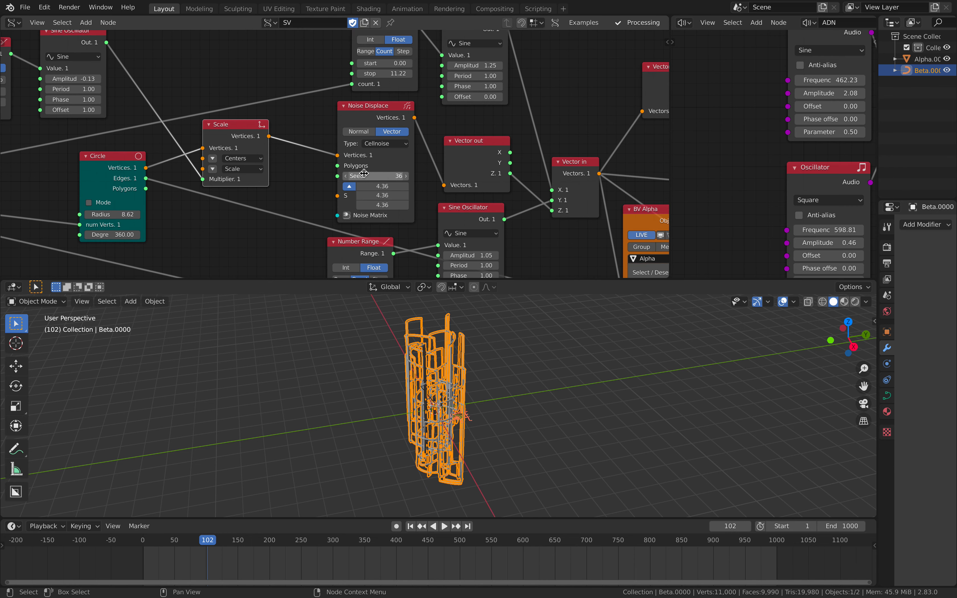
middle_drag(364, 171, 296, 149)
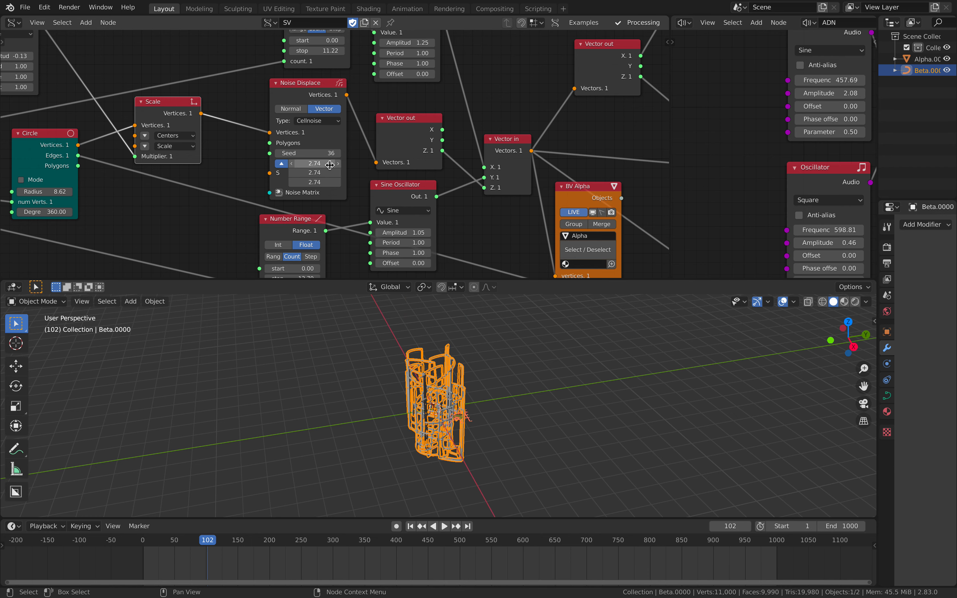
scroll(334, 152, up, 1)
click(320, 120)
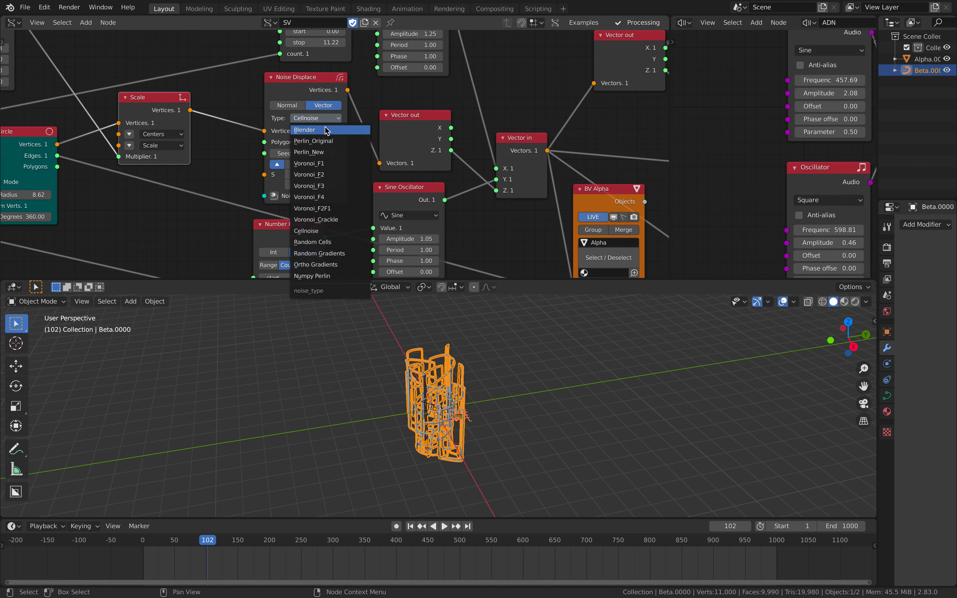
click(337, 165)
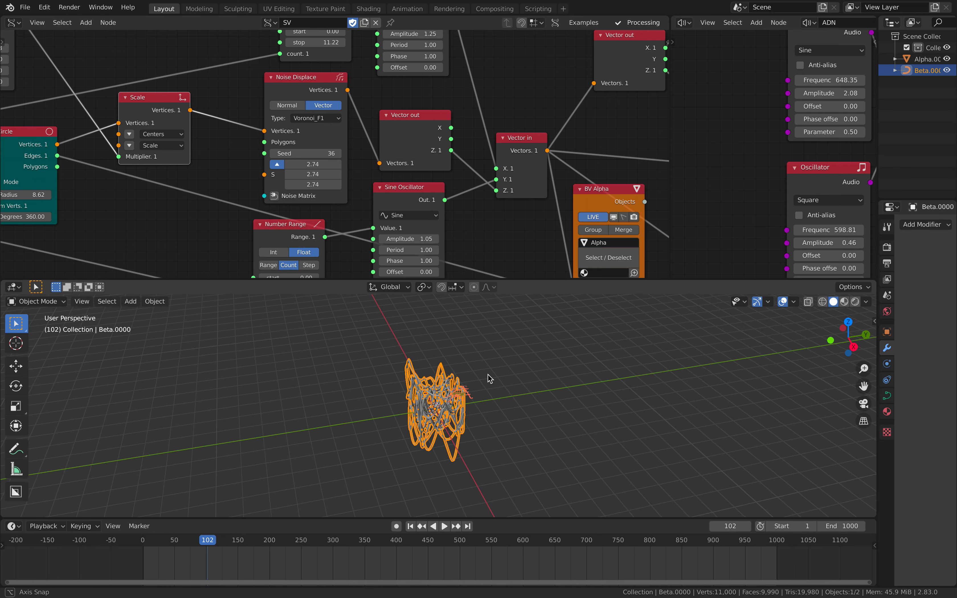
Widen the ADN audio node editor to show both oscillators and the Math nodes they feed
scroll(489, 380, right, 5)
scroll(453, 177, right, 10)
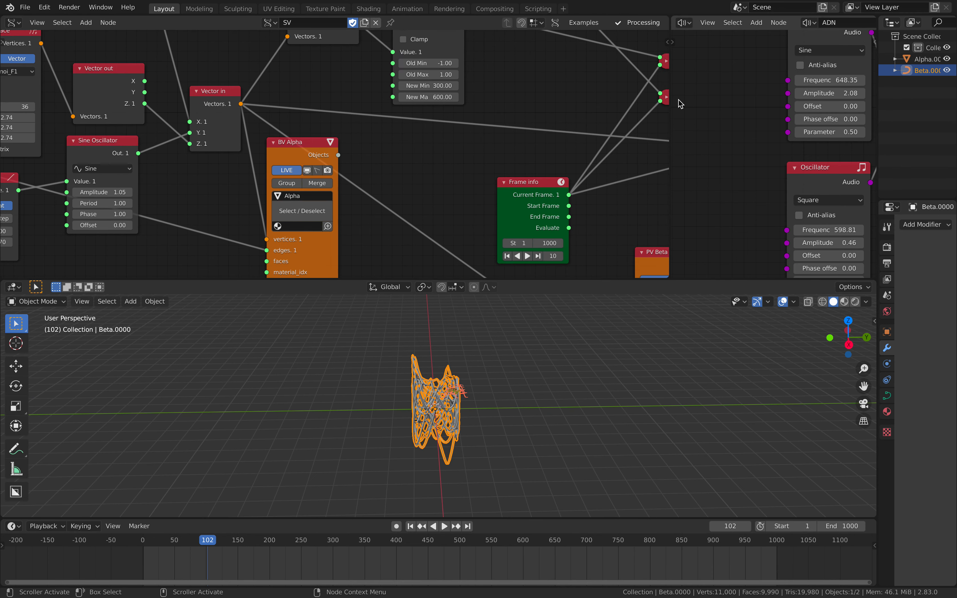
drag(670, 99, 520, 100)
scroll(711, 119, right, 10)
scroll(709, 169, left, 2)
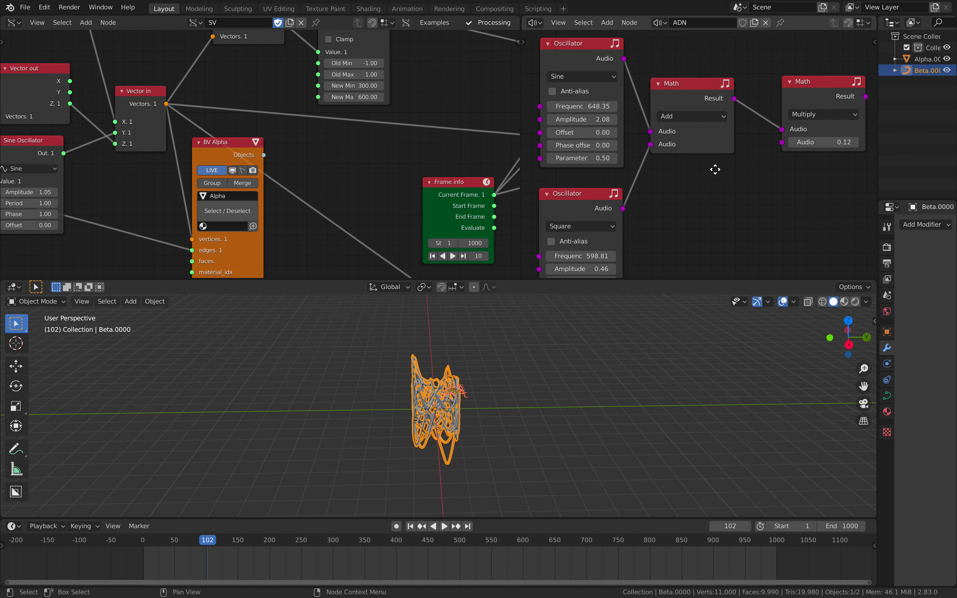
Start the animation playback and raise the system volume to hear the changing oscillator frequencies
key(space)
middle_drag(745, 189, 744, 195)
key(XF86AudioRaiseVolume)
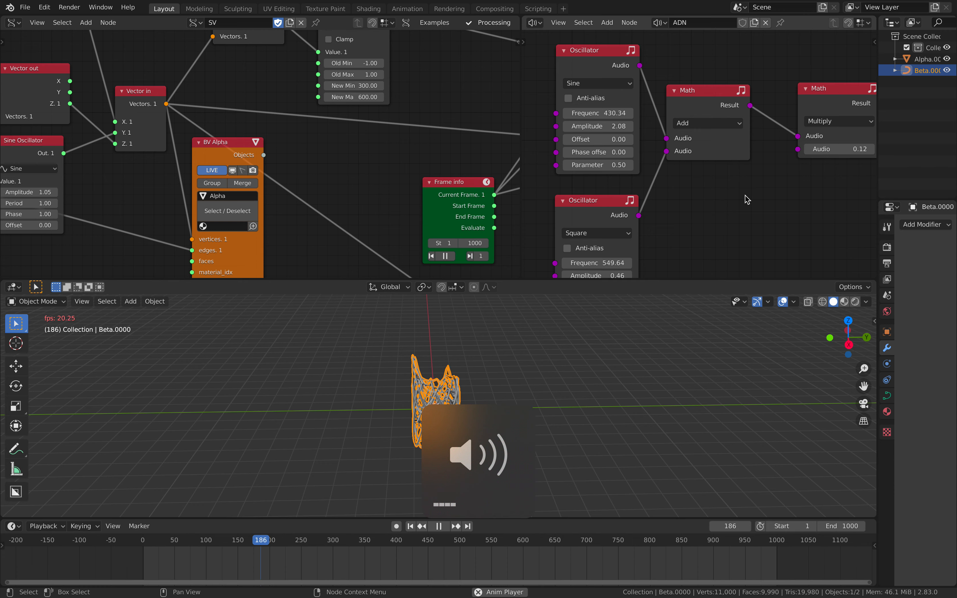
scroll(735, 195, down, 1)
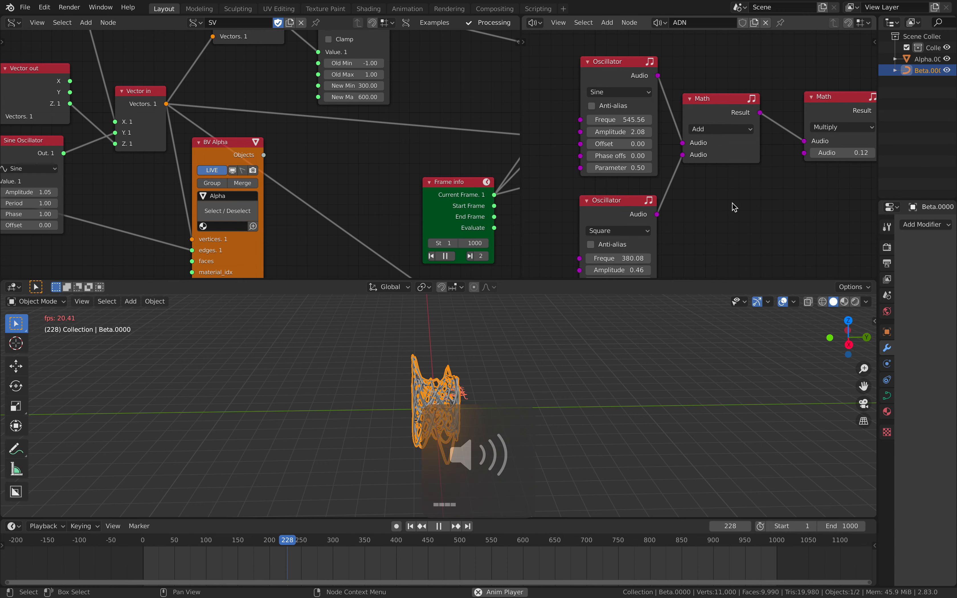
Connect the Multiply node's result to the Sink's audio input and set the Multiply value to 0.30
scroll(724, 163, down, 4)
scroll(743, 159, up, 3)
middle_drag(760, 118, 659, 122)
drag(741, 118, 783, 147)
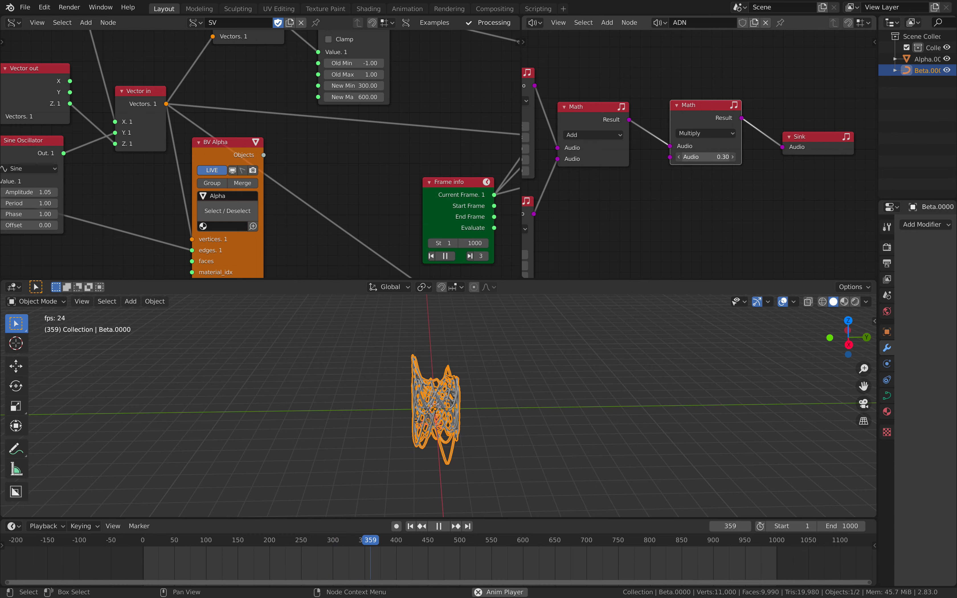
Disconnect the Square oscillator from the Math Add node, and set the Add value to 2.10 and Multiply to 0.36
middle_drag(453, 418, 499, 402)
scroll(494, 419, up, 3)
scroll(502, 398, up, 1)
middle_drag(678, 223, 768, 222)
click(604, 206)
middle_drag(603, 234, 635, 229)
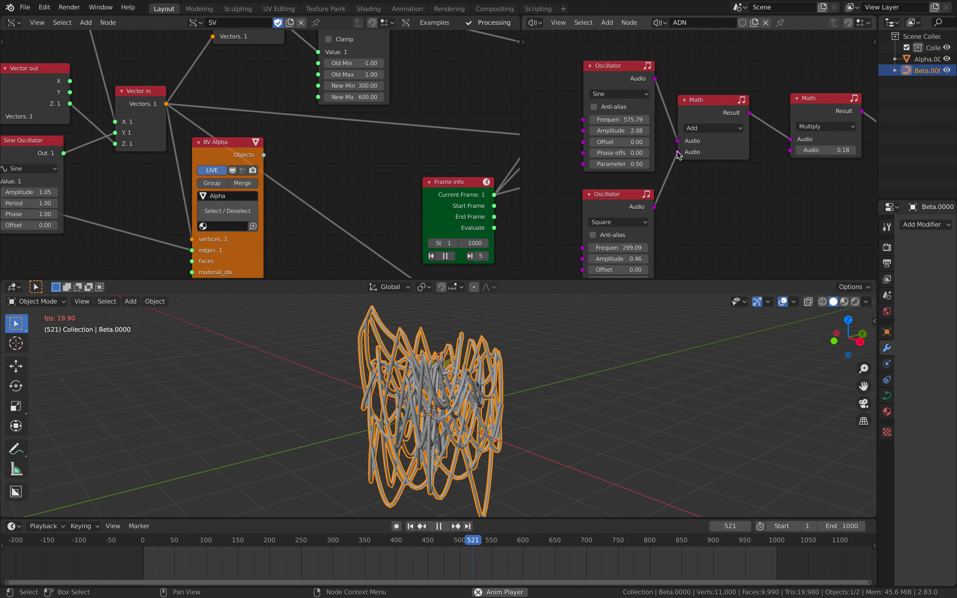
drag(678, 152, 702, 153)
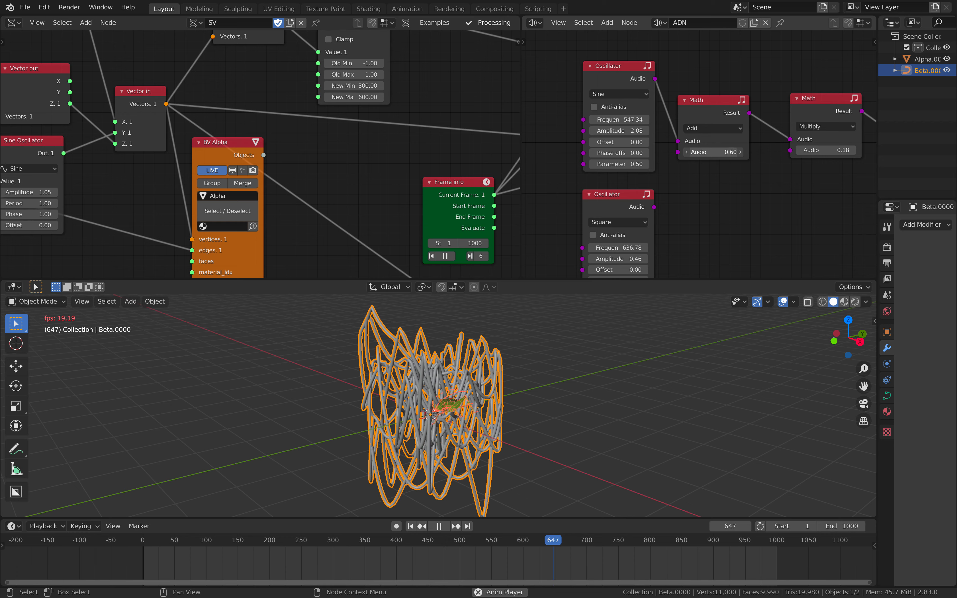
middle_drag(751, 176, 727, 177)
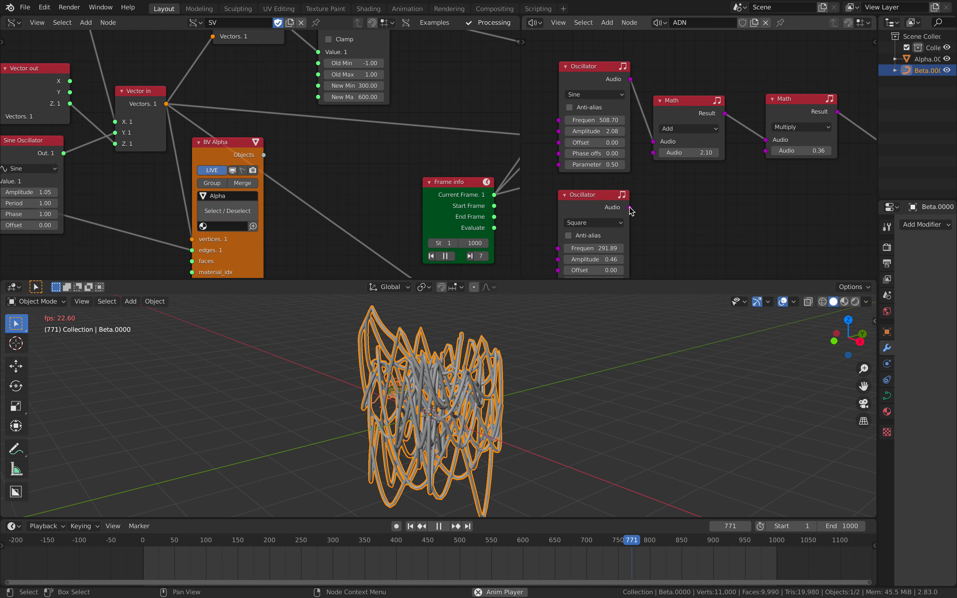
Save the current Blender file
click(25, 7)
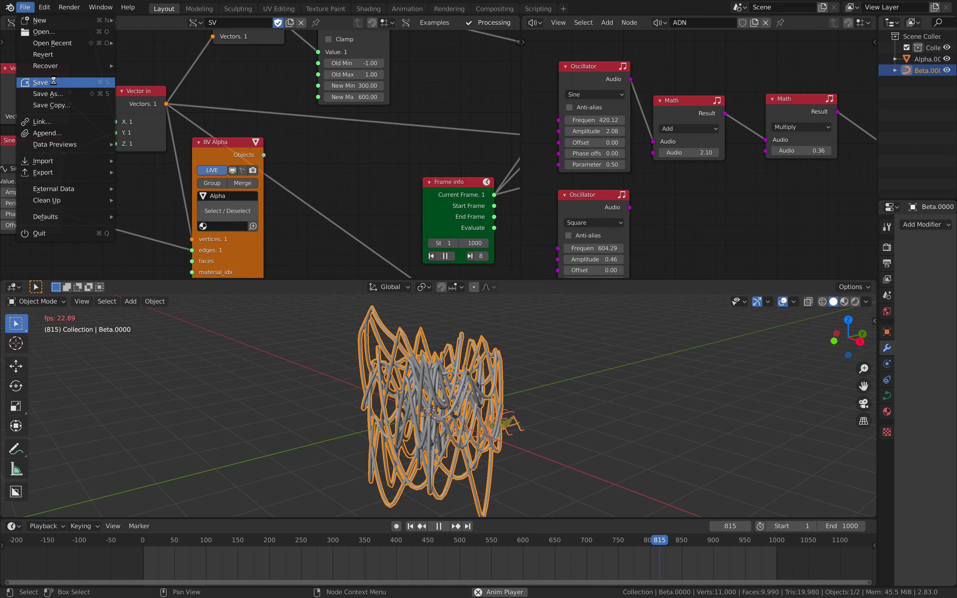
click(40, 83)
Move the Math Add node slightly up, and set its audio value to 1.86 and the Multiply value to 0.78
drag(691, 114, 695, 103)
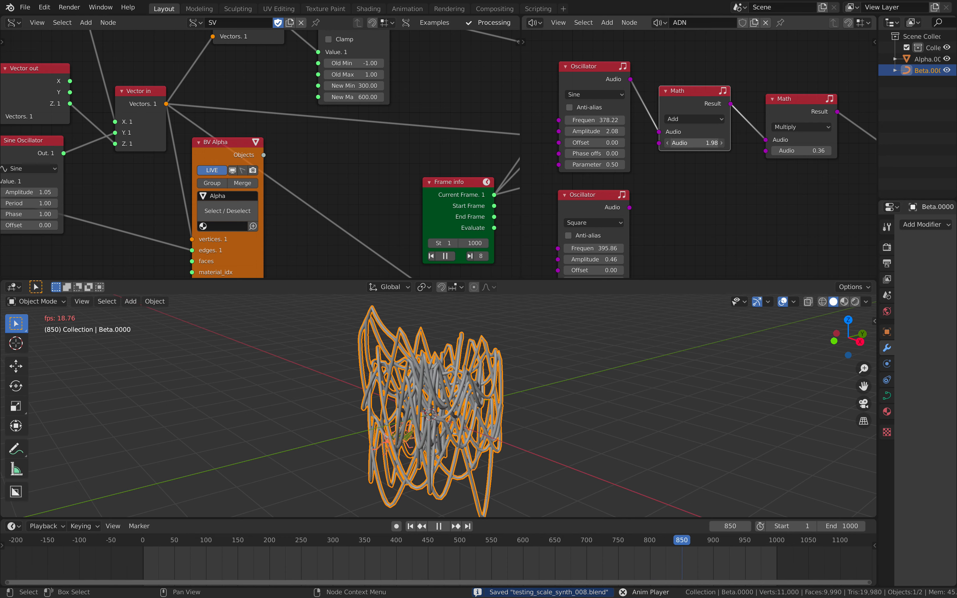
drag(629, 208, 729, 181)
drag(765, 152, 732, 176)
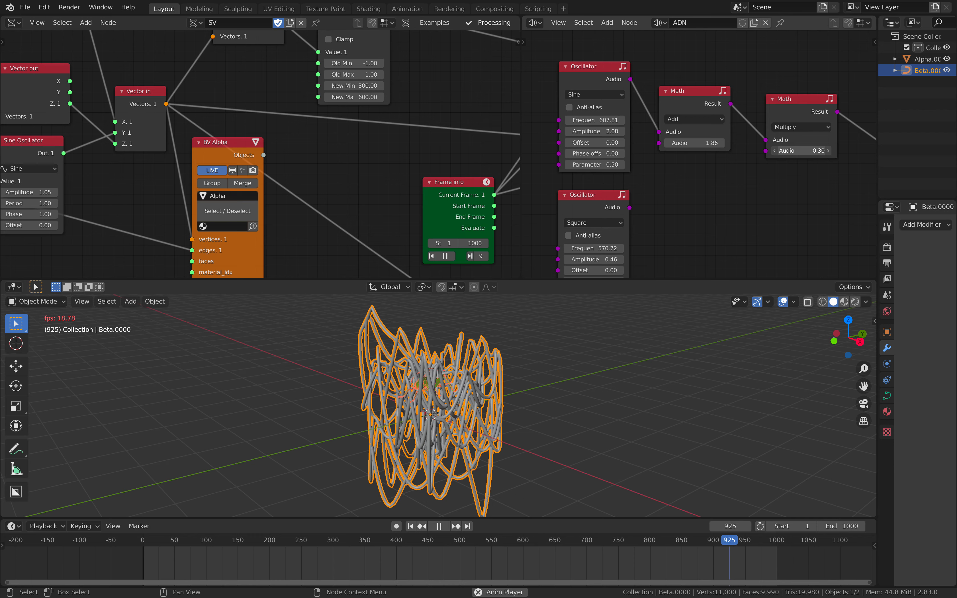
middle_drag(693, 198, 618, 186)
Change the Noise Displace node's noise type to Cellnoise
middle_drag(13, 153, 305, 193)
scroll(304, 193, down, 4)
middle_drag(150, 148, 254, 167)
click(339, 137)
click(336, 219)
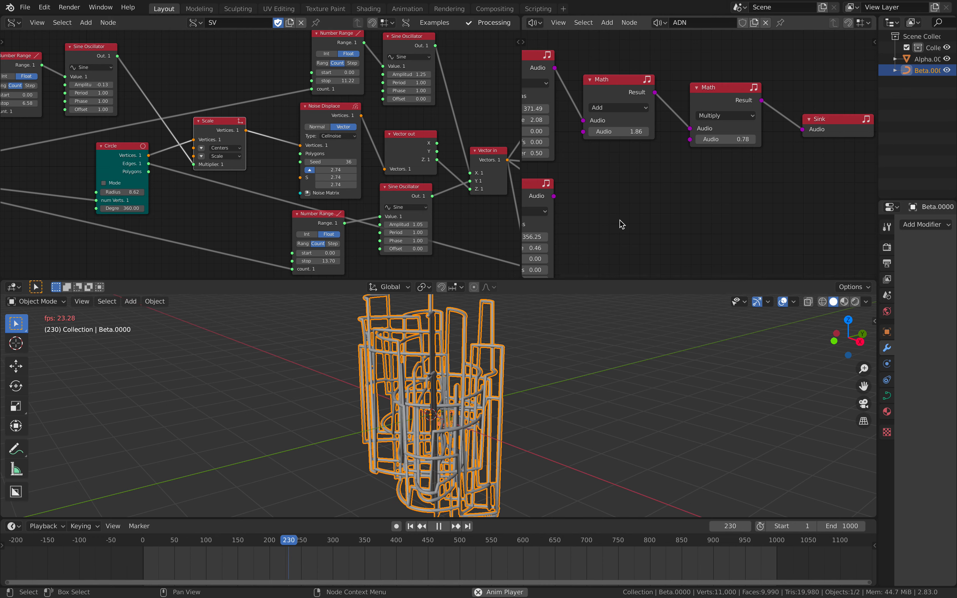
Raise the system volume, deselect the pipe structure, and watch the creature's motion before stopping playback
key(XF86AudioRaiseVolume)
click(308, 384)
middle_drag(308, 384, 257, 371)
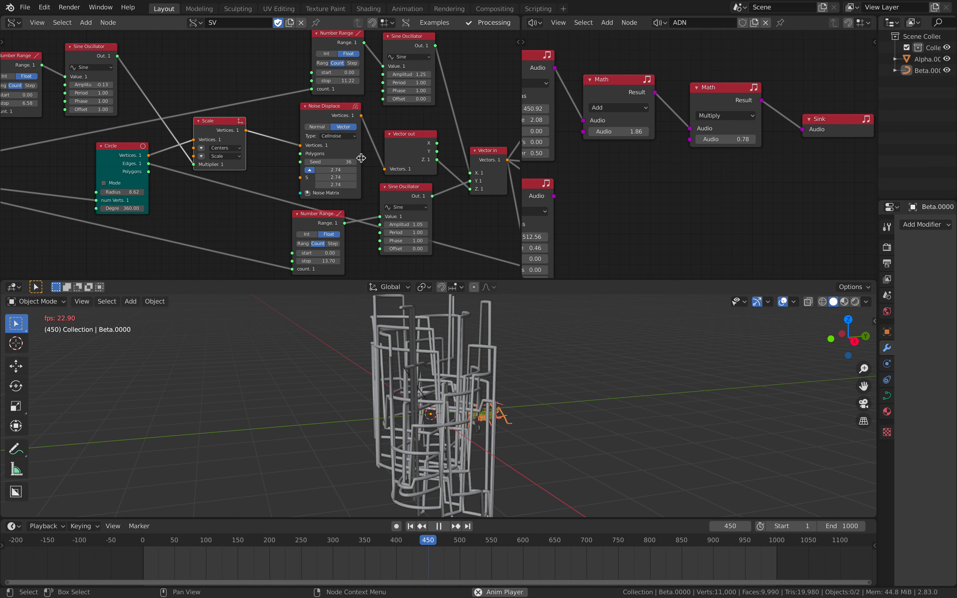
middle_drag(417, 194, 319, 179)
middle_drag(389, 344, 448, 374)
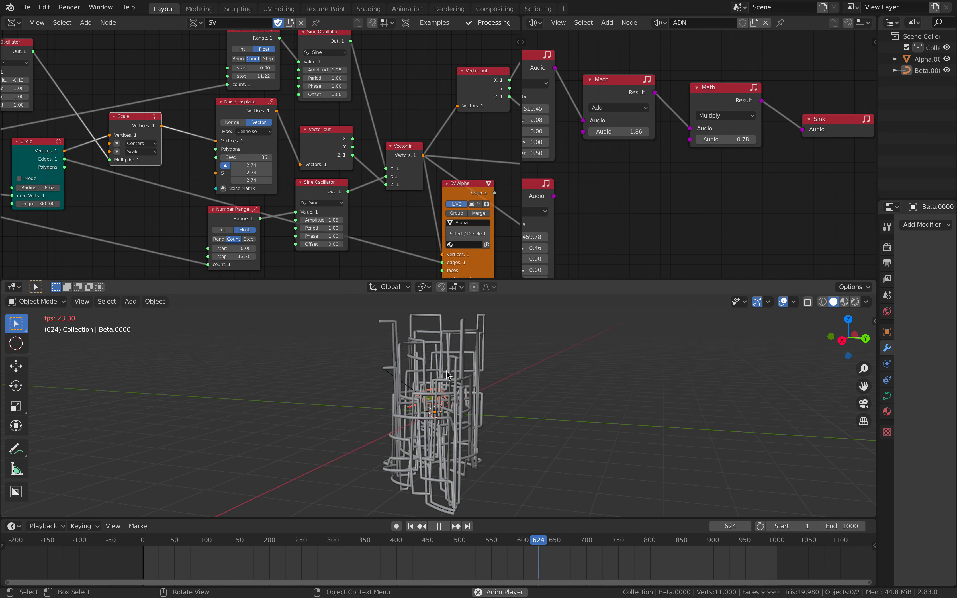
click(438, 525)
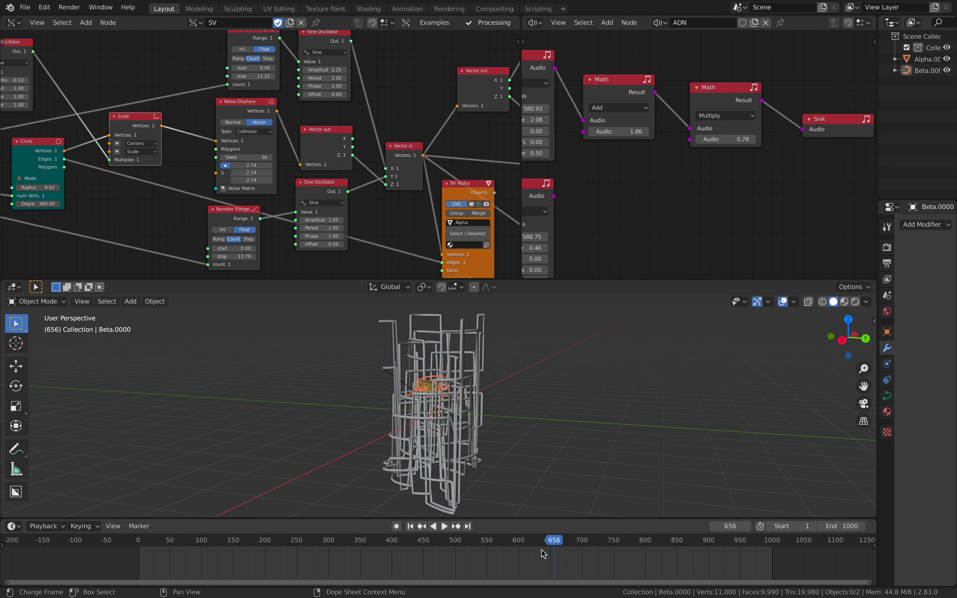
Disconnect the Multiply node's result from the Sink's audio input
drag(802, 130, 785, 153)
middle_drag(633, 372, 549, 466)
scroll(541, 445, up, 3)
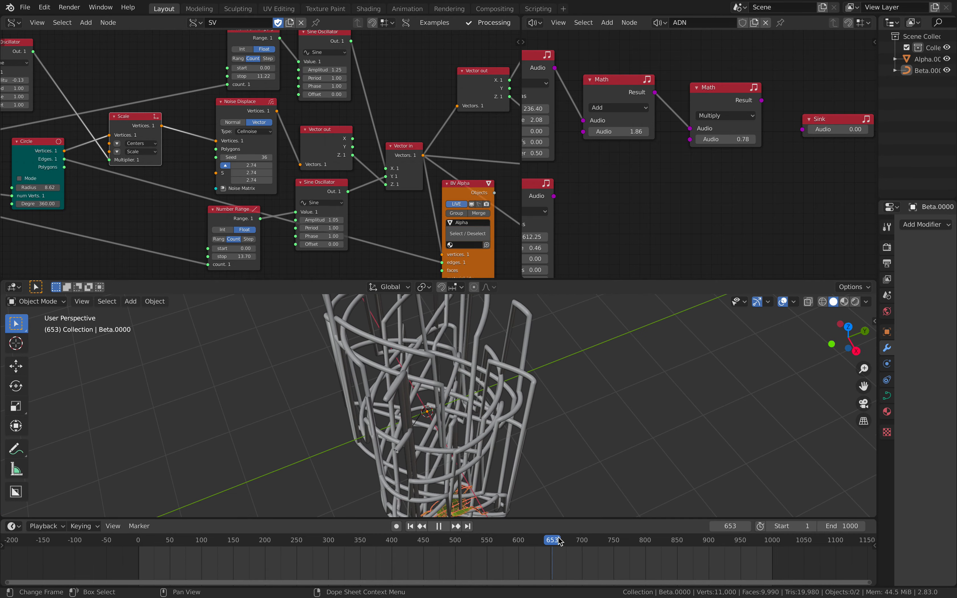
Scrub back along the timeline and replay the animation to inspect the creature moving around the pipes
drag(595, 530, 500, 534)
key(space)
scroll(478, 439, down, 3)
middle_drag(478, 439, 509, 375)
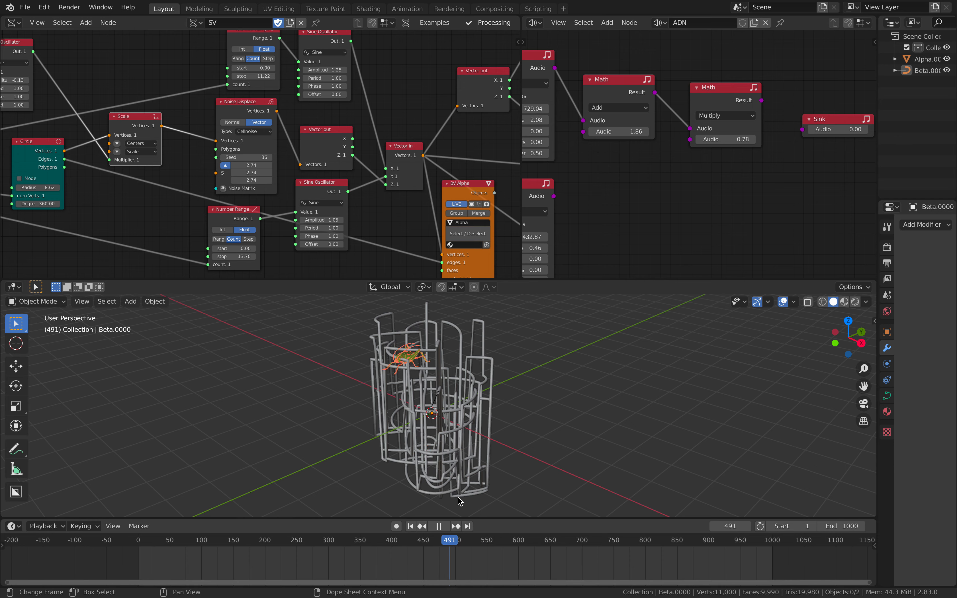
key(space)
Widen the Sverchok node editor and replay the animation from a lower angle, stopping playback at the end
middle_drag(466, 167, 359, 156)
scroll(395, 168, down, 4)
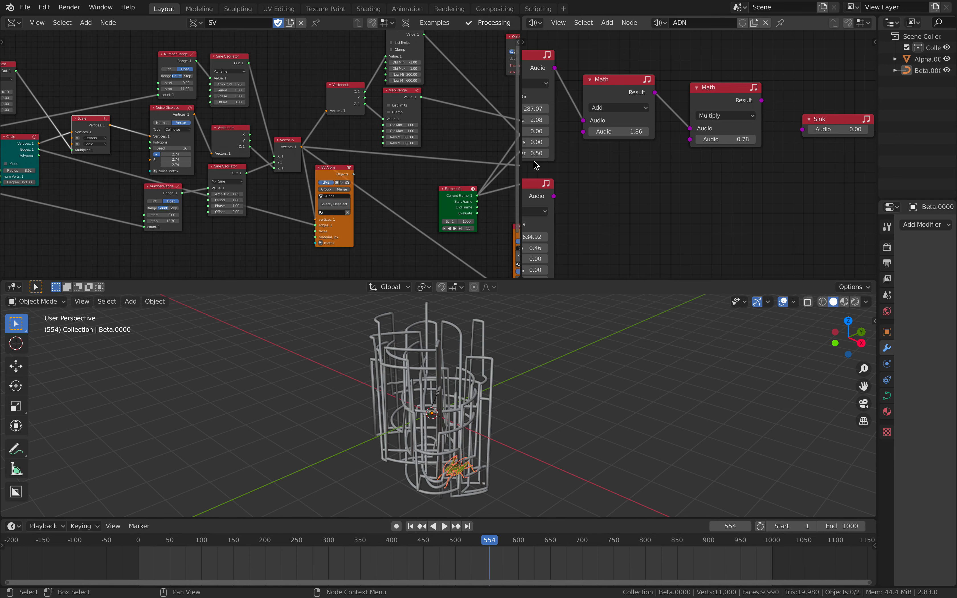
drag(521, 162, 637, 162)
middle_drag(573, 396, 484, 538)
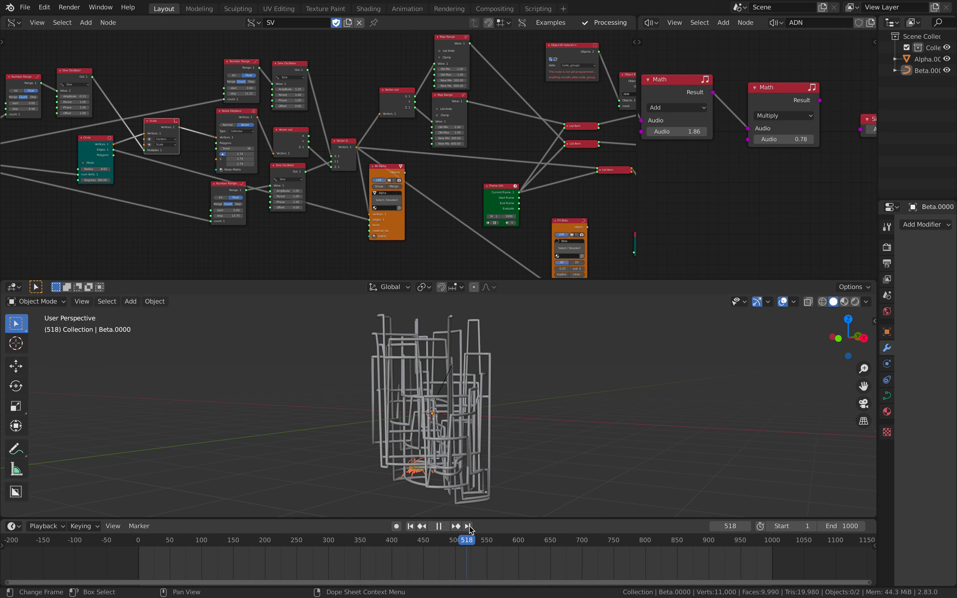
key(space)
middle_drag(453, 500, 362, 383)
middle_drag(436, 179, 305, 153)
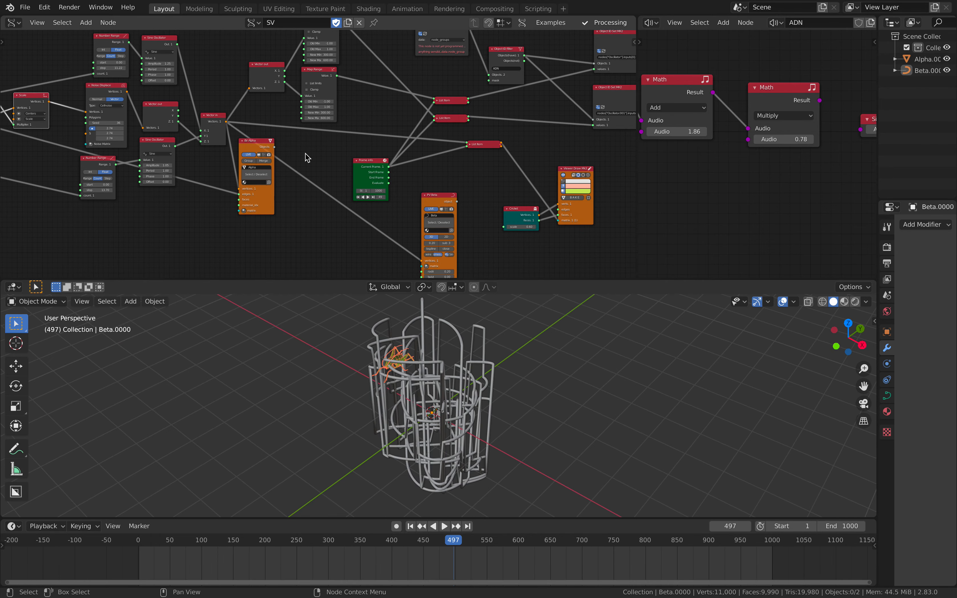
Move the lowest List Item, the Viewer Draw and the Cricket nodes closer to the Frame info node
scroll(328, 156, up, 1)
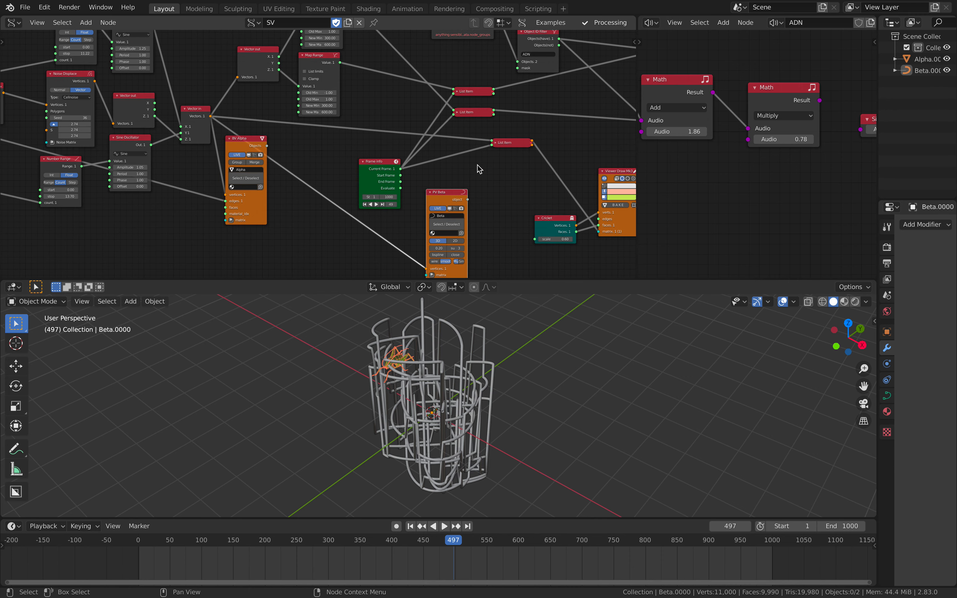
drag(522, 145, 503, 153)
middle_drag(505, 152, 407, 164)
drag(407, 162, 394, 159)
drag(519, 183, 491, 166)
drag(455, 229, 425, 215)
Shift the BV Alpha node slightly down and make the node editors taller
scroll(420, 213, up, 2)
mouse_move(219, 197)
middle_down()
mouse_move(324, 194)
mouse_move(368, 204)
middle_up()
drag(259, 156, 266, 172)
middle_drag(282, 168, 382, 153)
drag(359, 158, 360, 166)
middle_drag(312, 165, 462, 211)
scroll(367, 183, down, 1)
scroll(427, 183, up, 1)
middle_drag(356, 181, 484, 189)
drag(495, 278, 491, 376)
middle_drag(317, 265, 335, 245)
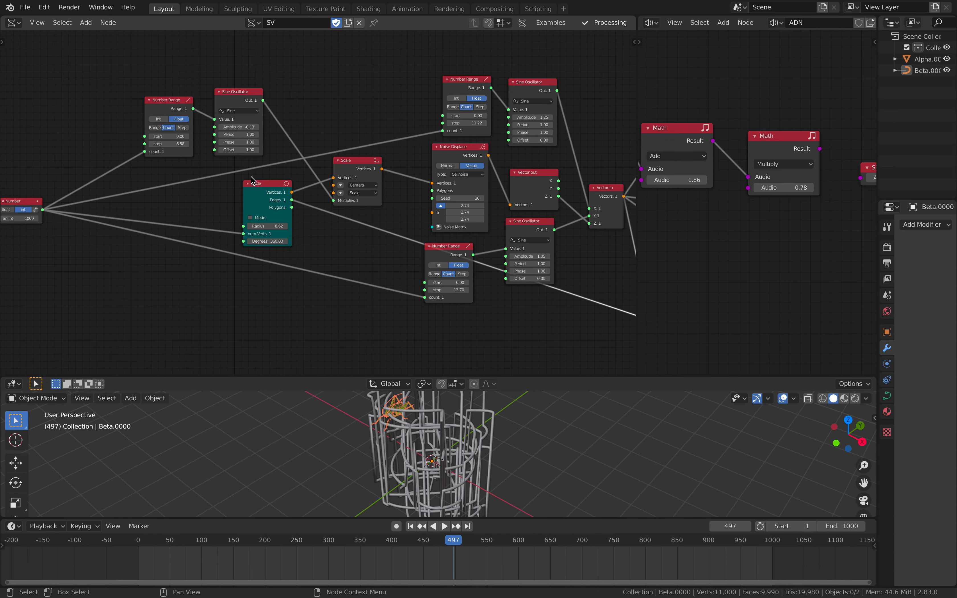
Adjust the spacing of the Circle, Scale and Noise Displace nodes, moving Noise Displace closer to Scale
drag(263, 189, 265, 192)
scroll(313, 203, up, 4)
drag(368, 146, 363, 151)
middle_drag(370, 150, 150, 148)
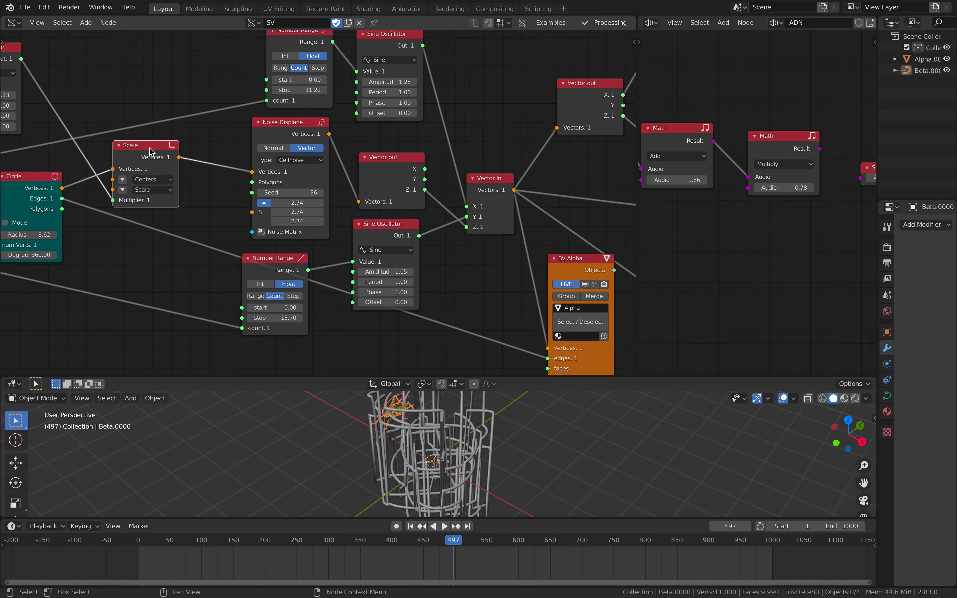
drag(275, 131, 239, 135)
Move the Vector out node closer to Noise Displace, then shift and collapse the Vector in node
middle_drag(260, 144, 52, 144)
drag(191, 160, 126, 175)
click(140, 160)
drag(271, 180, 298, 171)
click(285, 162)
mouse_move(144, 175)
mouse_down()
mouse_move(158, 173)
mouse_move(139, 156)
mouse_up()
click(126, 175)
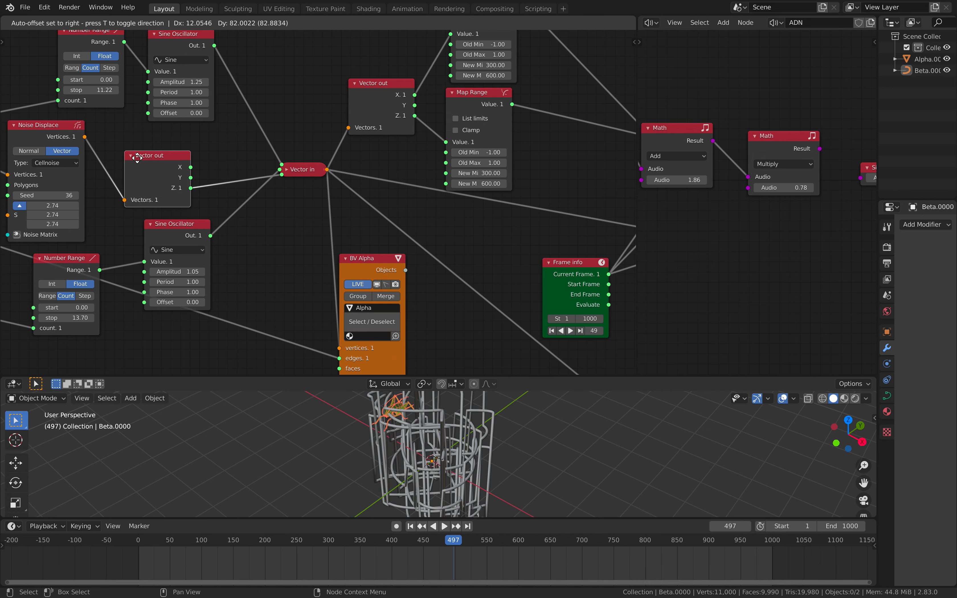
Reposition both Sine Oscillator nodes and the Vector out node between them, and expand the collapsed Vector in node
middle_drag(167, 218, 193, 207)
drag(195, 212, 205, 210)
scroll(198, 174, down, 1)
middle_drag(193, 168, 211, 196)
drag(220, 76, 224, 72)
drag(210, 175, 231, 162)
middle_drag(244, 171, 257, 164)
middle_drag(328, 434, 351, 433)
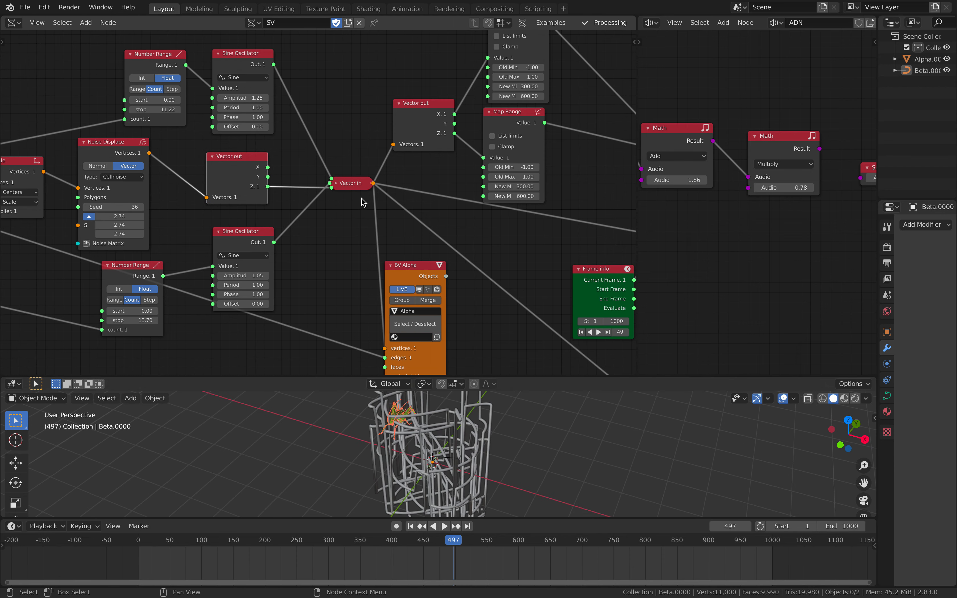
click(334, 183)
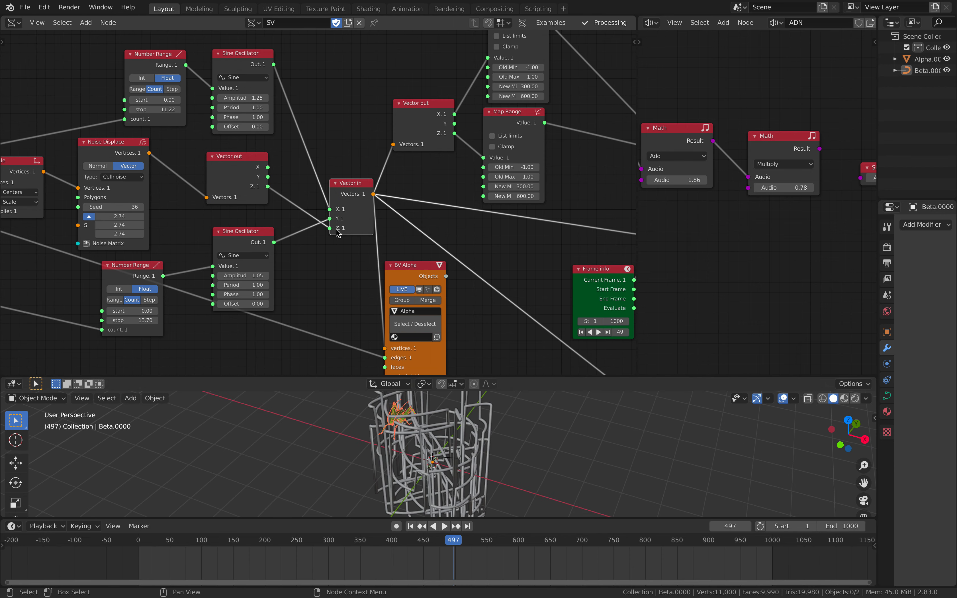
drag(264, 237, 281, 232)
Set the lower Sine Oscillator's amplitude to 1.29 while checking the pipe structure from the top view
drag(269, 270, 283, 271)
scroll(371, 362, down, 5)
mouse_move(476, 453)
middle_down()
mouse_move(487, 467)
mouse_move(486, 455)
middle_up()
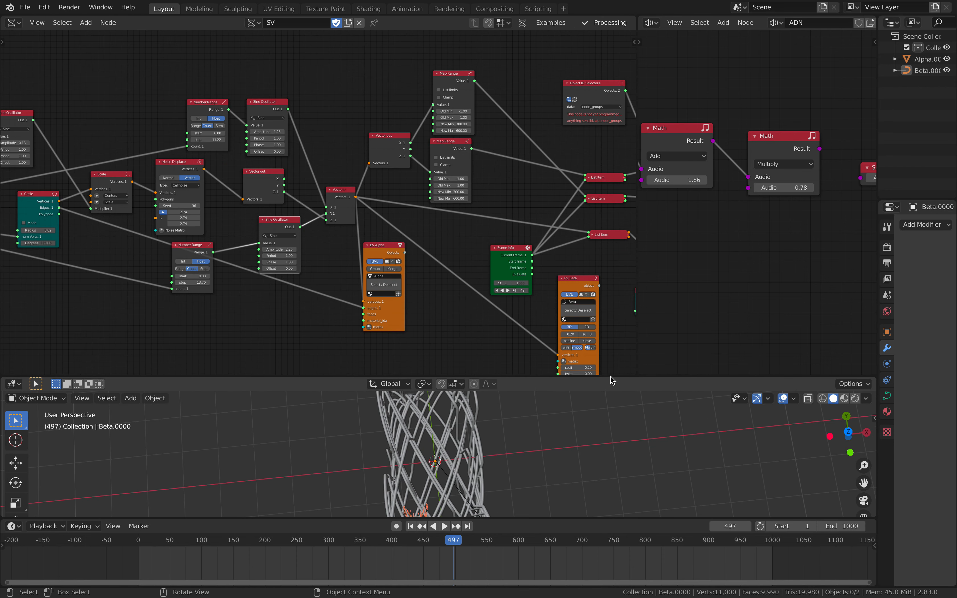
drag(611, 377, 611, 315)
click(847, 371)
drag(279, 218, 269, 218)
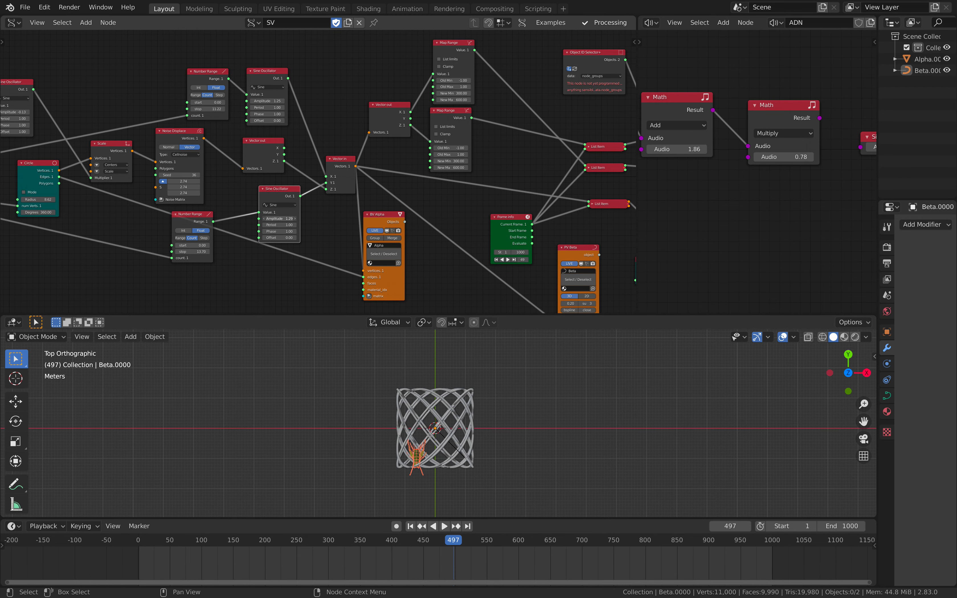
Set the upper Sine Oscillator's amplitude to 1.49 and its Number Range node's stop value to 13.26
drag(265, 102, 270, 101)
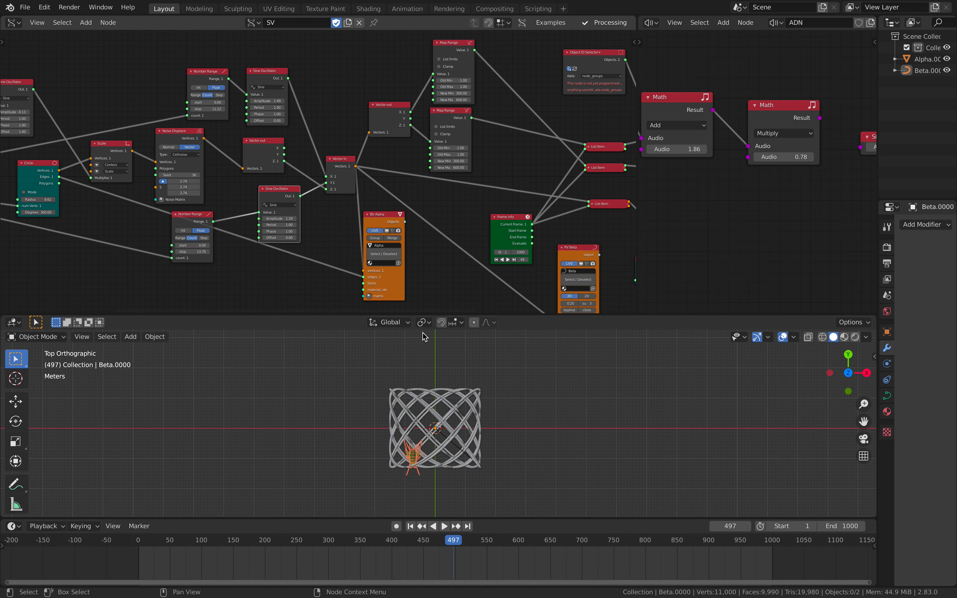
scroll(439, 422, up, 3)
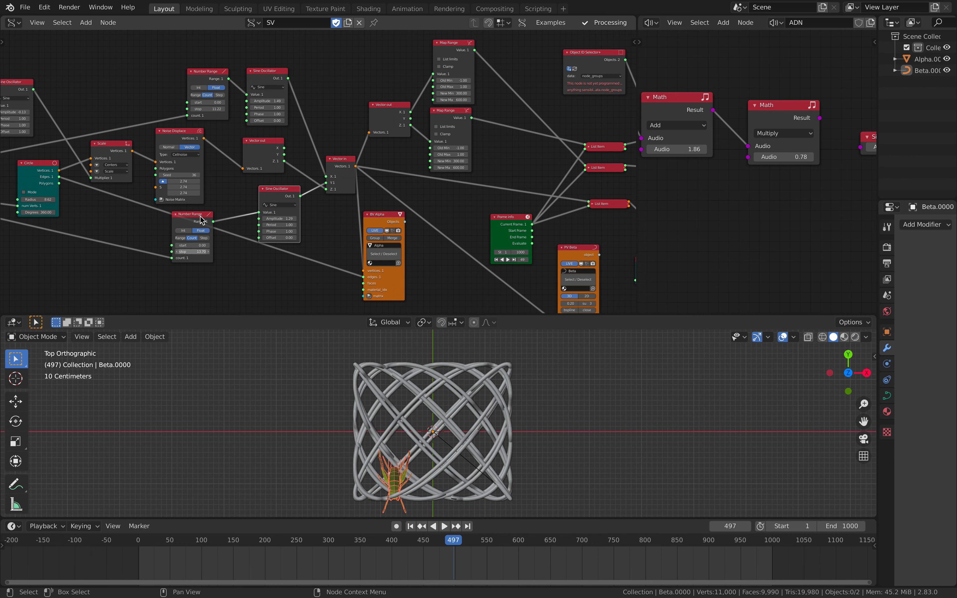
middle_drag(224, 99, 342, 114)
scroll(343, 114, up, 2)
drag(328, 108, 347, 108)
middle_drag(447, 431, 392, 346)
scroll(391, 346, down, 2)
Nudge the Vector in node and the two Sine Oscillator nodes that feed it into a tidier arrangement
middle_drag(393, 159, 230, 134)
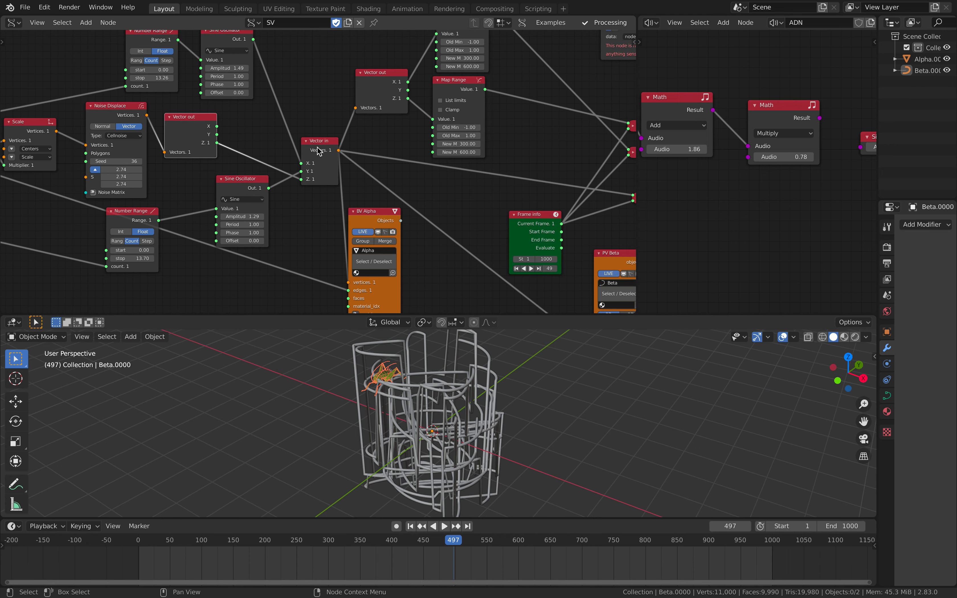
drag(317, 147, 311, 139)
drag(261, 177, 257, 175)
middle_drag(244, 134, 261, 171)
drag(253, 76, 255, 79)
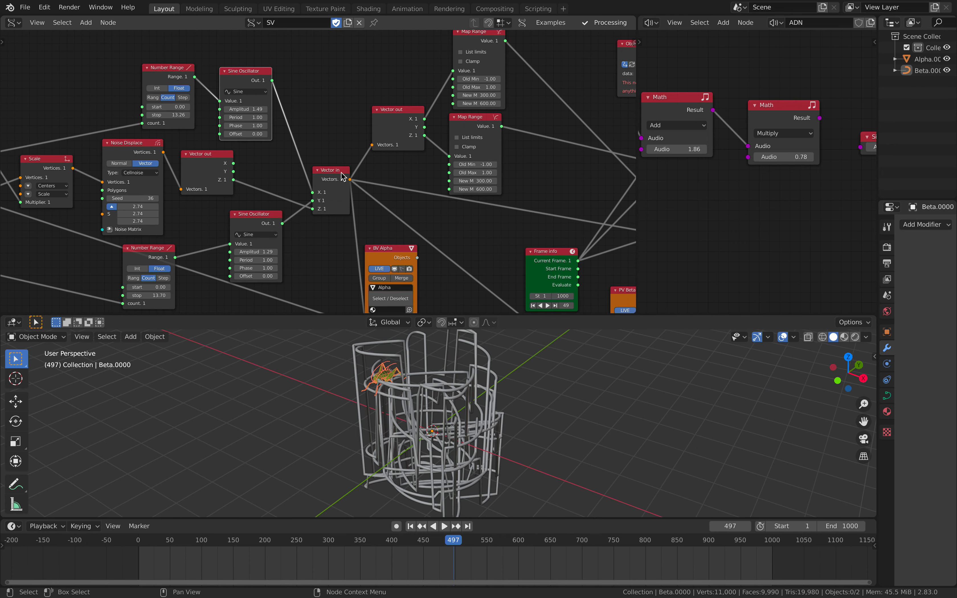
Move the Vector in node, the Vector out node after it and the lower Map Range node to even out their spacing
middle_drag(341, 172, 278, 157)
drag(277, 157, 261, 153)
drag(329, 97, 313, 108)
middle_drag(313, 109, 253, 135)
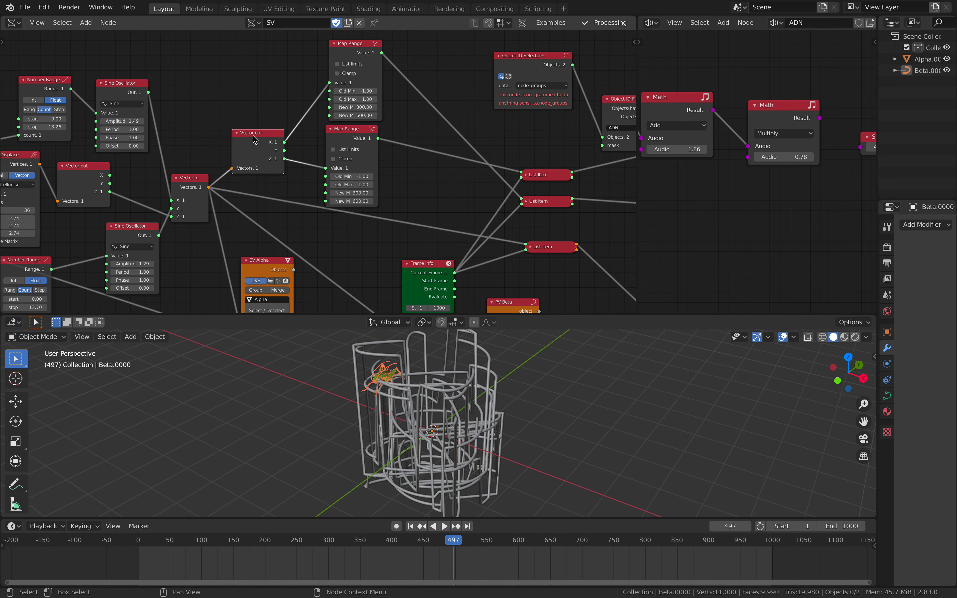
drag(343, 134, 347, 133)
scroll(308, 307, down, 2)
Play the animation in an enlarged 3D viewport and inspect the creature's motion around the pipes from several angles
mouse_move(447, 368)
middle_down()
mouse_move(486, 446)
mouse_move(484, 371)
mouse_move(460, 356)
middle_up()
key(space)
middle_drag(471, 391, 510, 385)
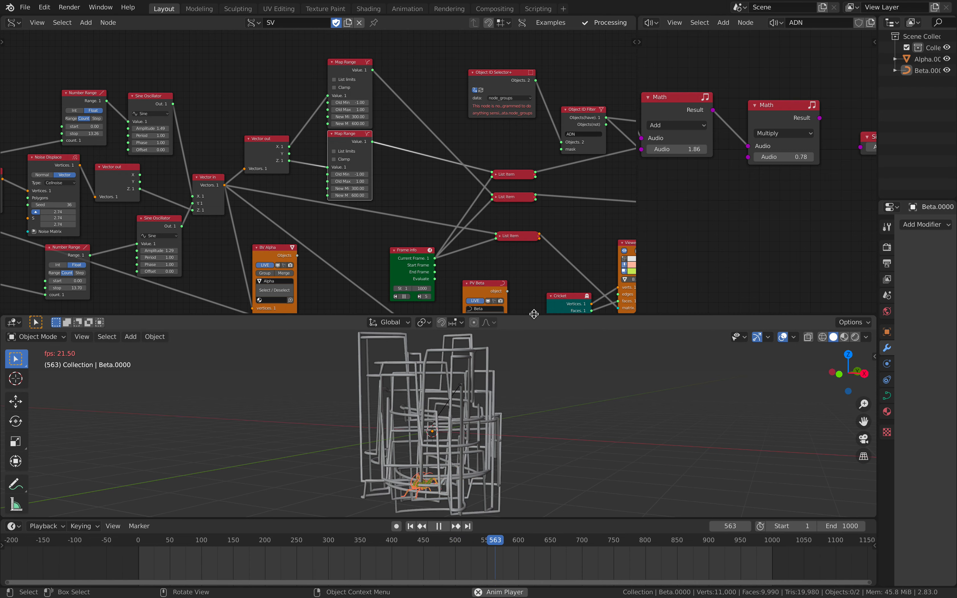
drag(534, 314, 531, 188)
middle_drag(507, 329, 535, 383)
middle_drag(474, 355, 339, 272)
scroll(427, 320, up, 3)
middle_drag(426, 319, 491, 339)
scroll(530, 317, down, 1)
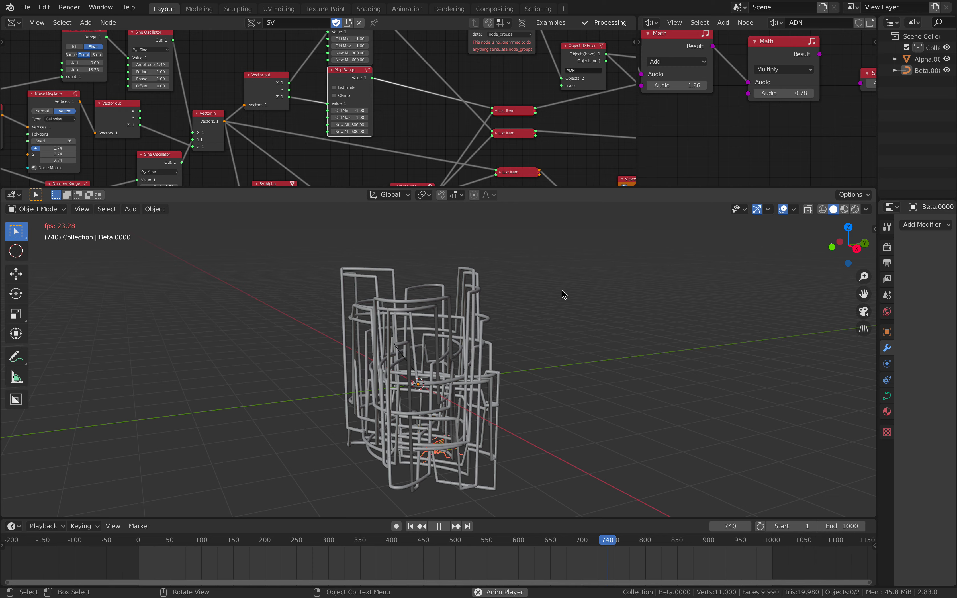
Resize the editors to give the audio nodes more width and show the whole Sverchok node tree above the viewport
middle_drag(710, 99, 673, 106)
drag(636, 108, 526, 111)
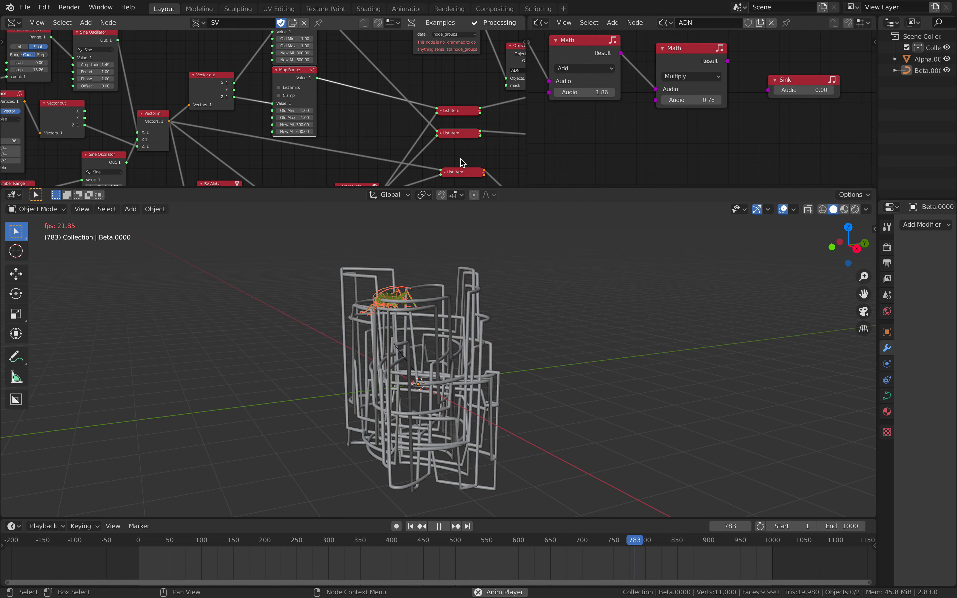
scroll(434, 118, down, 2)
drag(541, 187, 531, 304)
middle_drag(523, 402, 440, 389)
scroll(343, 162, down, 3)
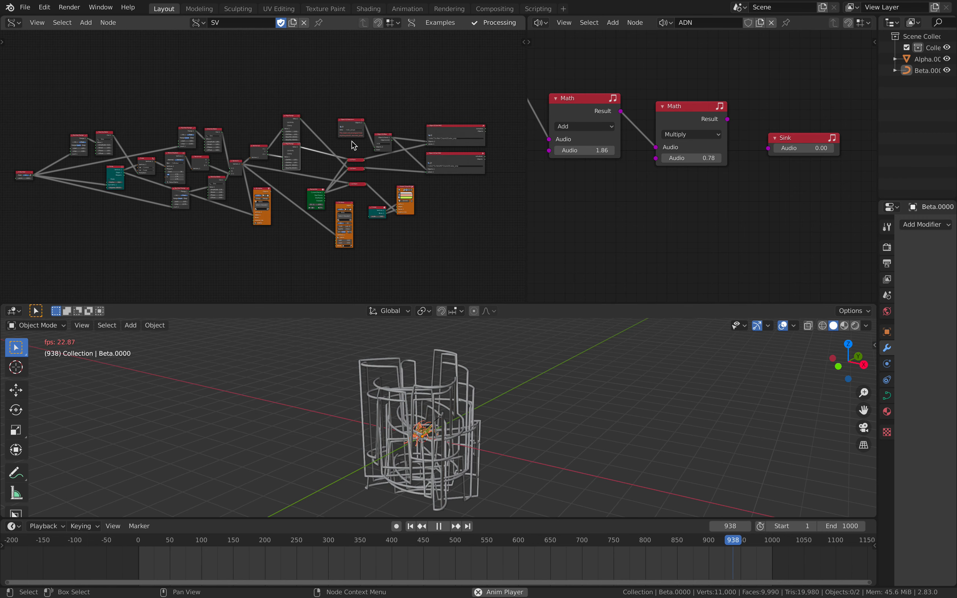
Connect the Multiply node's result to the Sink's audio input
drag(727, 120, 767, 148)
scroll(736, 171, up, 1)
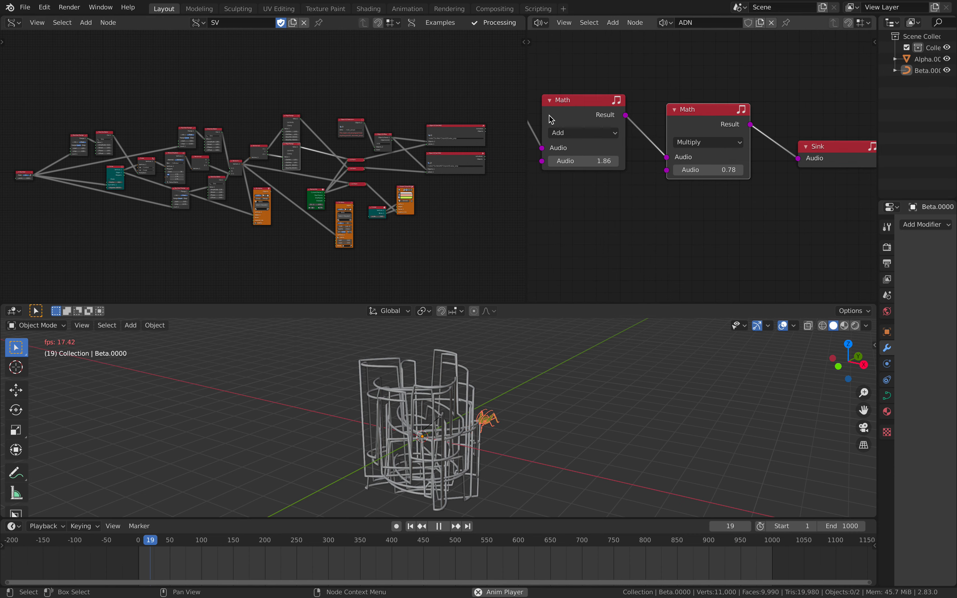
middle_drag(549, 115, 636, 102)
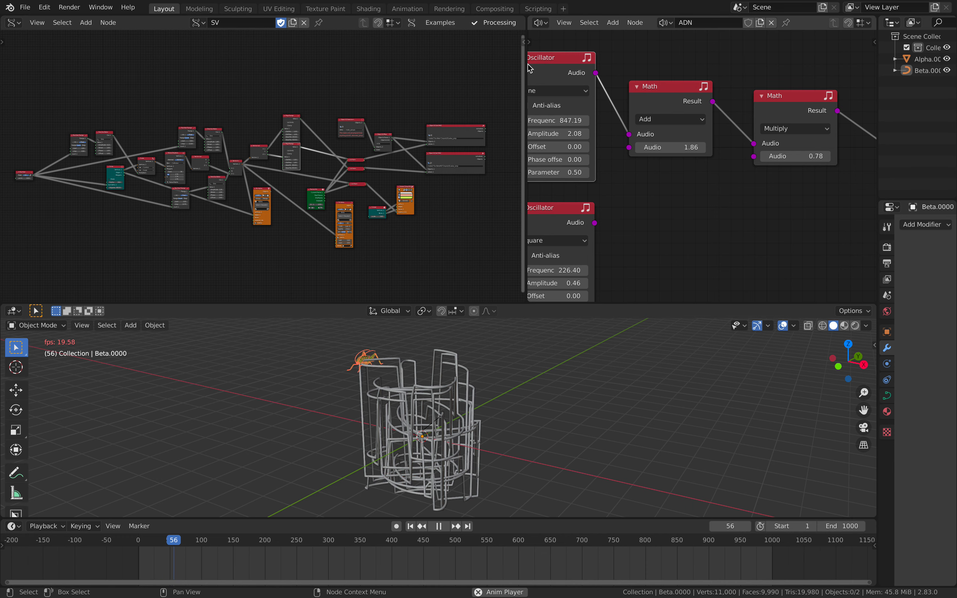
Widen the audio node editor to show both Oscillator nodes, and watch their frequencies during playback of the creature animation
drag(527, 68, 356, 99)
scroll(551, 150, down, 3)
middle_drag(548, 154, 525, 135)
scroll(525, 135, down, 1)
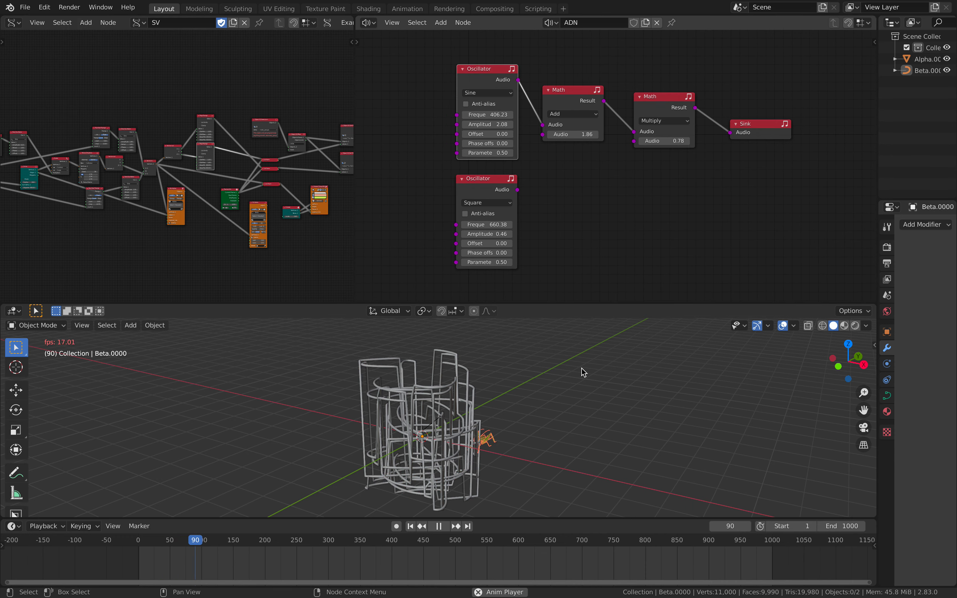
mouse_move(587, 373)
middle_down()
mouse_move(649, 385)
mouse_move(572, 374)
middle_up()
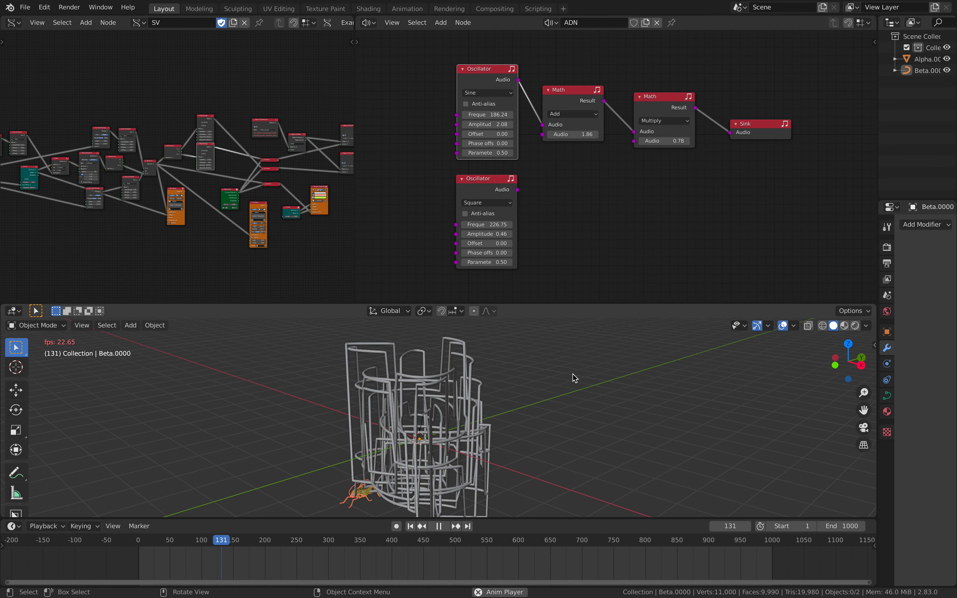